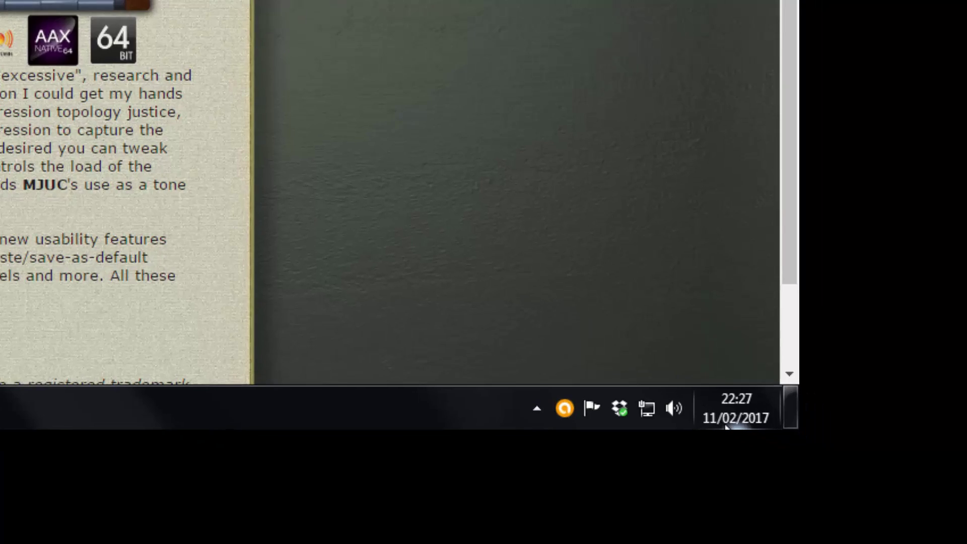
{"action": "mouse_move", "coordinate": [737, 426]}
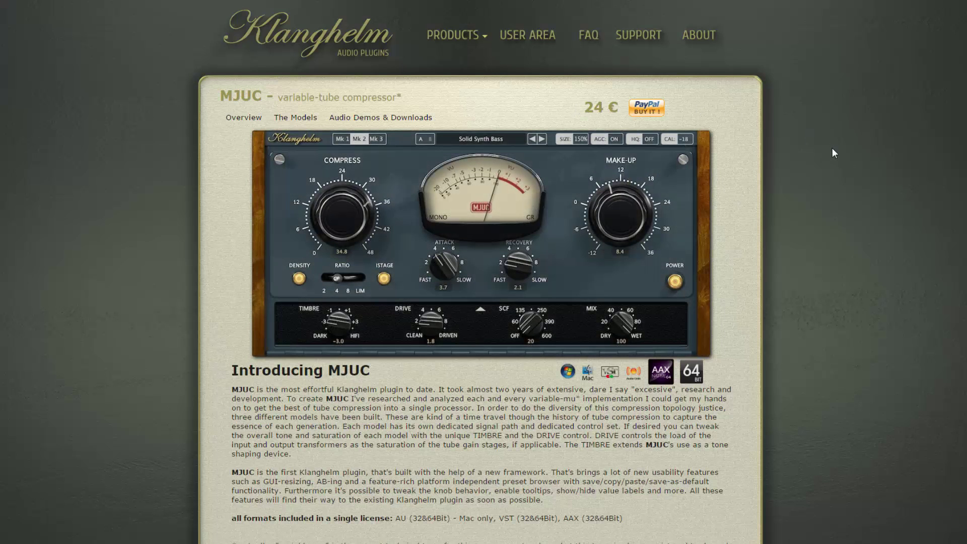
{"action": "mouse_move", "coordinate": [472, 286]}
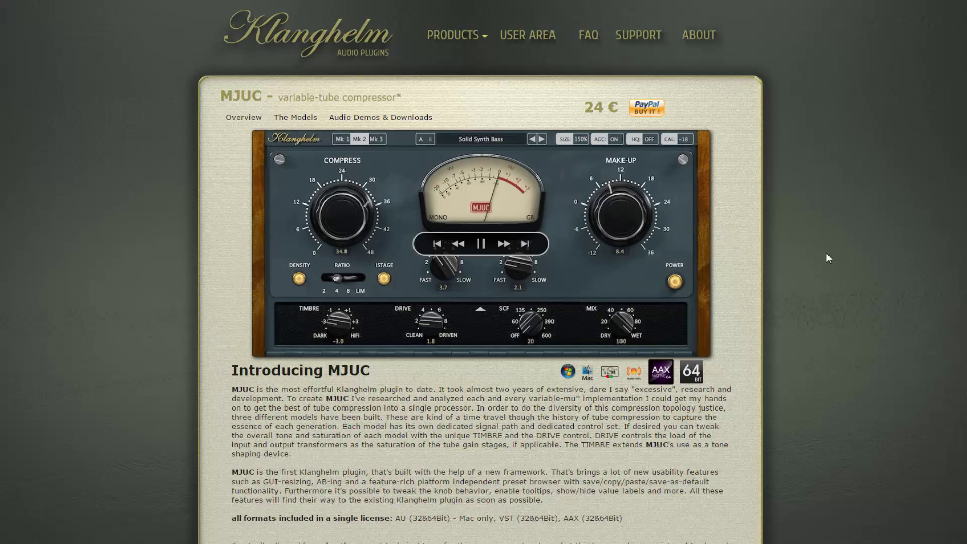
{"action": "mouse_move", "coordinate": [383, 169]}
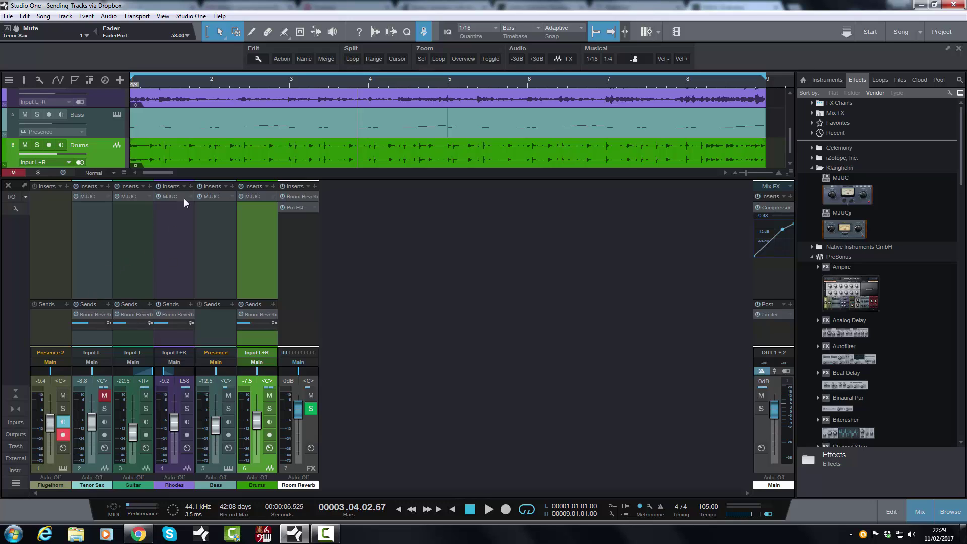
Step: Open the MJUC compressor inserted on the Drums channel and move its window clear of the mixer channels
{"action": "right_click", "coordinate": [272, 200]}
{"action": "left_click", "coordinate": [272, 210]}
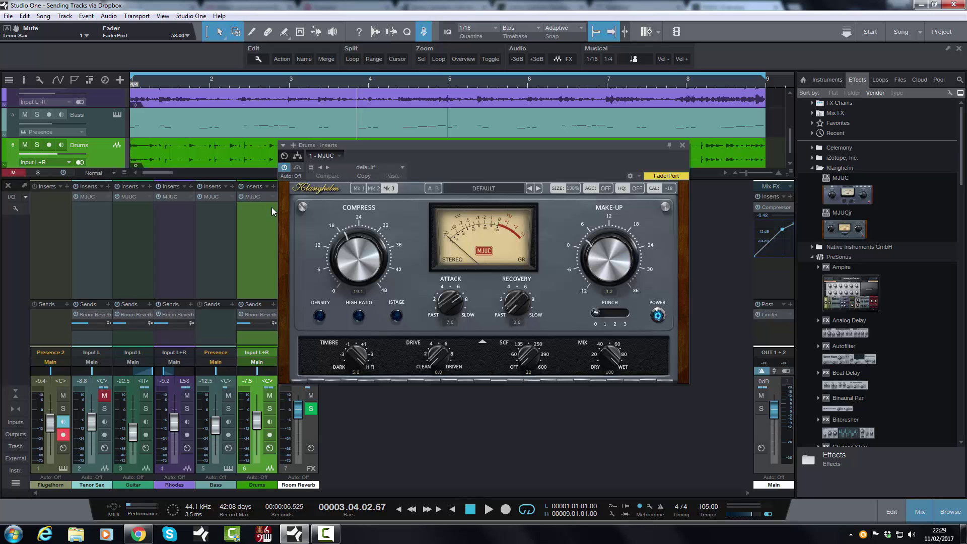
{"action": "left_click_drag", "start_coordinate": [515, 146], "coordinate": [556, 207]}
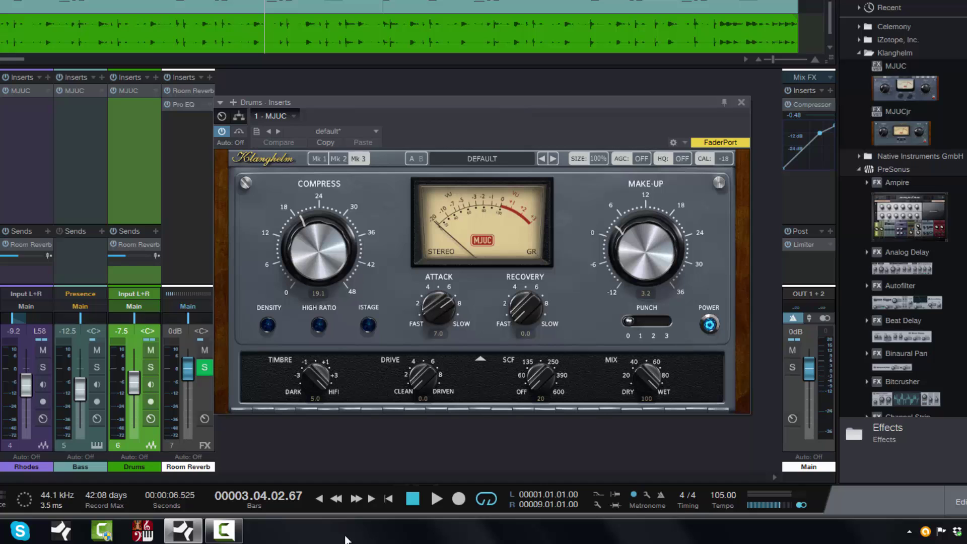
Step: View the MJUC's Mk 1, Mk 2 and Mk 3 models in turn and collapse the lower controls section
{"action": "left_click", "coordinate": [318, 160]}
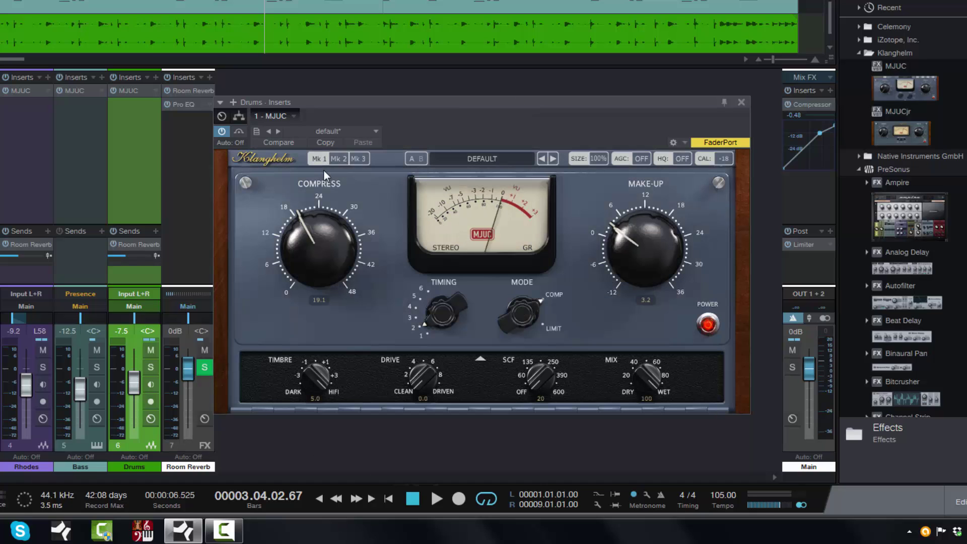
{"action": "left_click", "coordinate": [343, 161]}
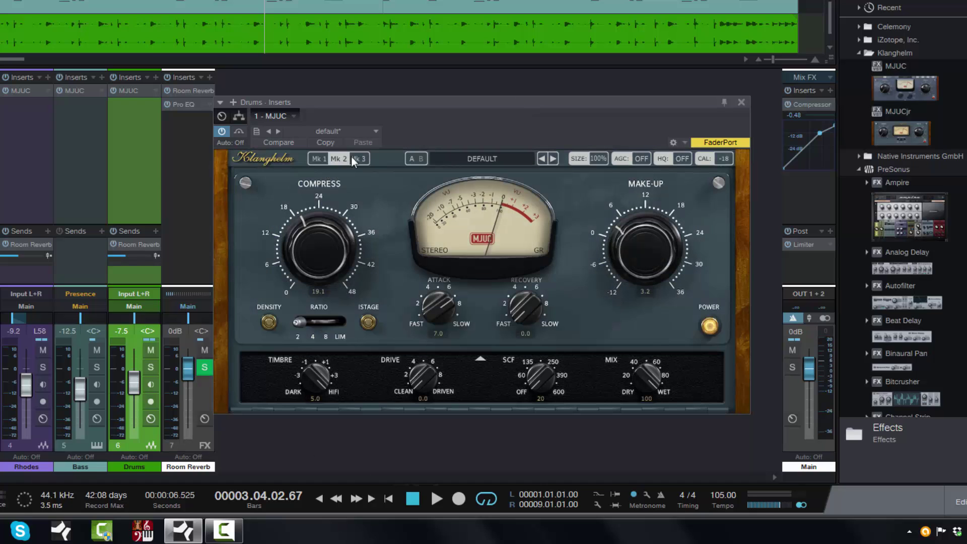
{"action": "left_click", "coordinate": [358, 157]}
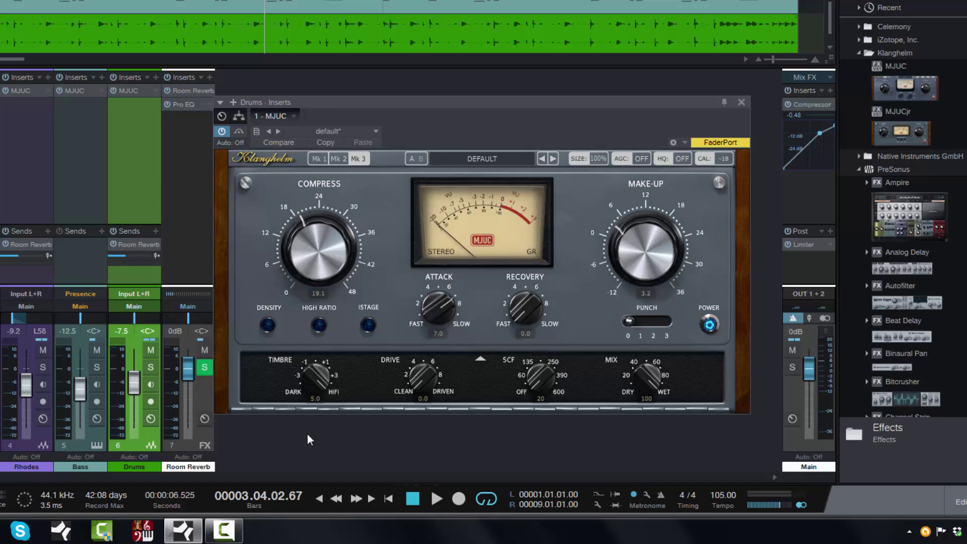
{"action": "left_click", "coordinate": [481, 361]}
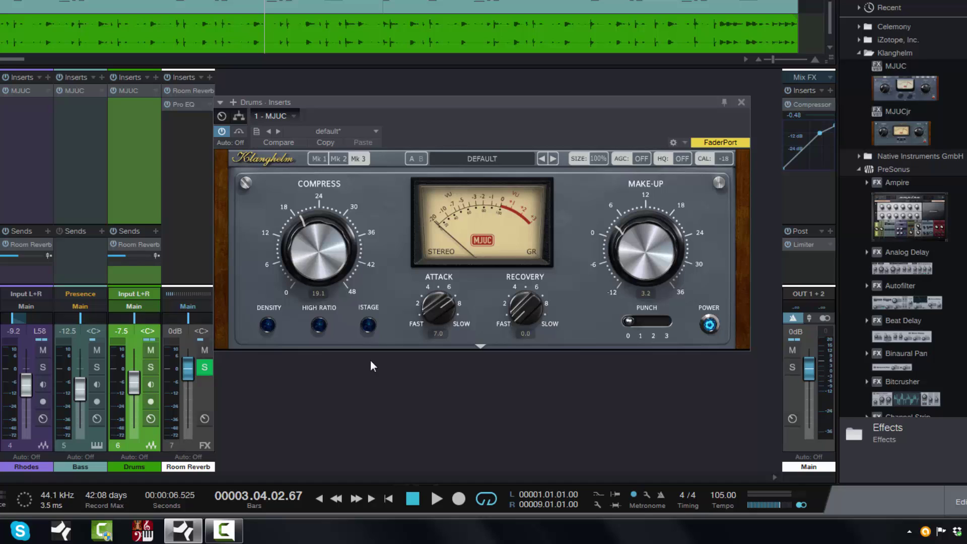
Step: Compare the main controls of Mk 1, Mk 2 and Mk 3 again, toggling the power switch on Mk 1
{"action": "left_click", "coordinate": [317, 160]}
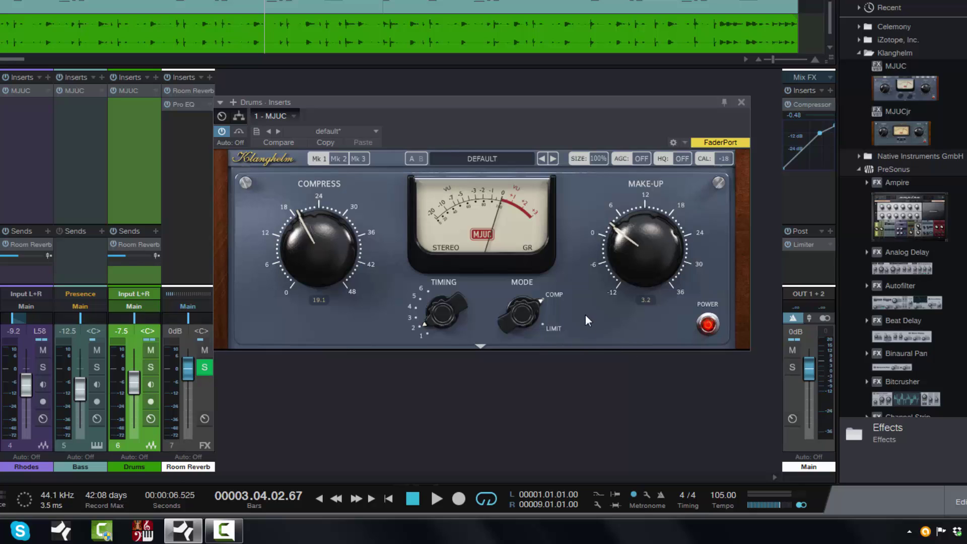
{"action": "left_click", "coordinate": [709, 325]}
{"action": "left_click", "coordinate": [709, 325]}
{"action": "left_click", "coordinate": [341, 160]}
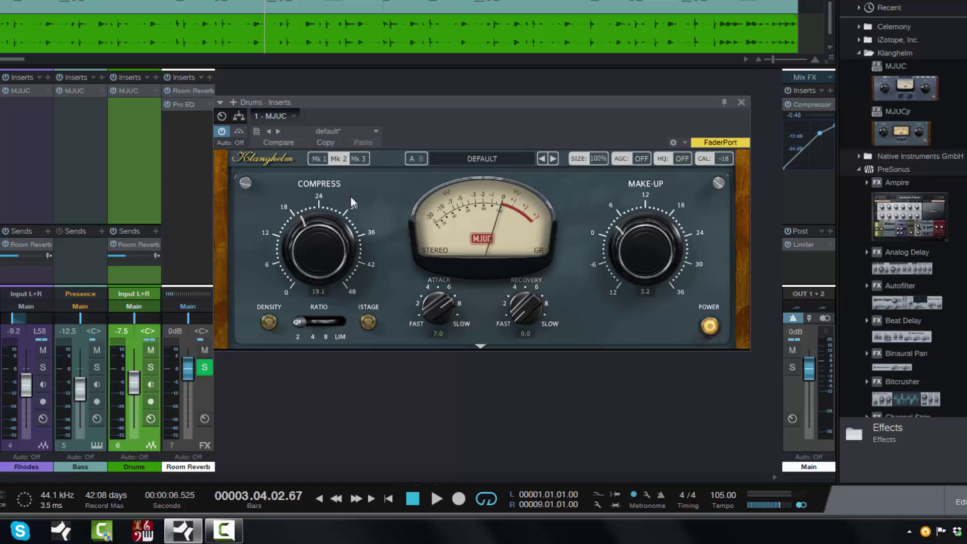
{"action": "left_click", "coordinate": [359, 160]}
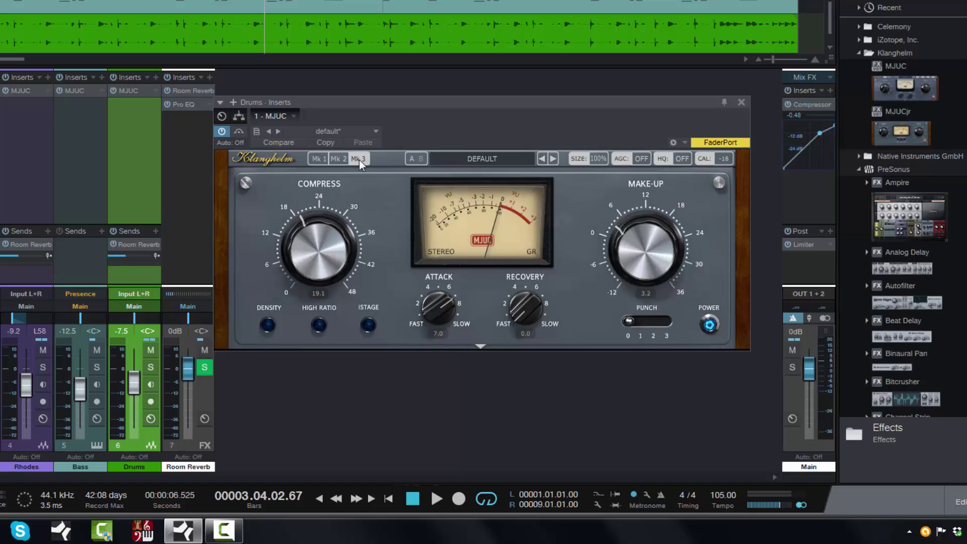
{"action": "left_click", "coordinate": [322, 159]}
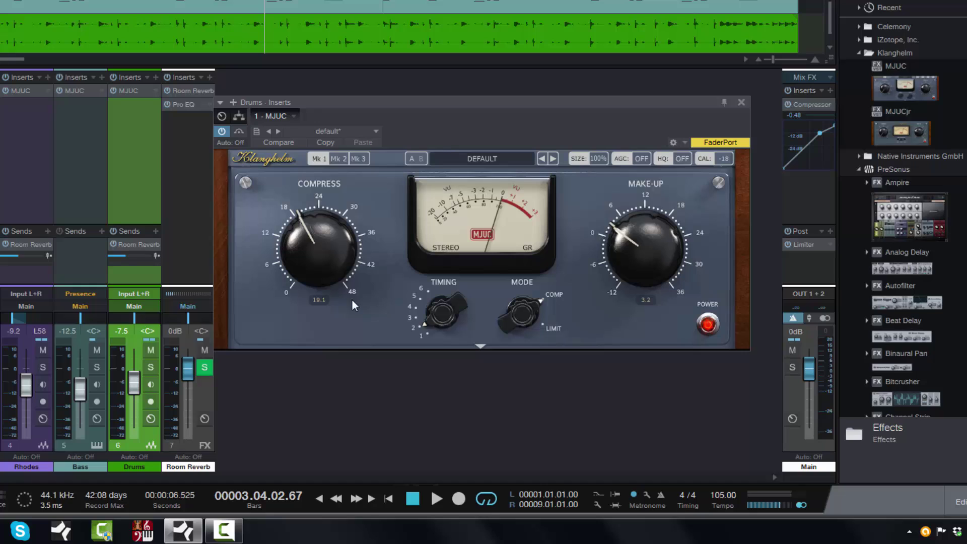
{"action": "left_click", "coordinate": [342, 160]}
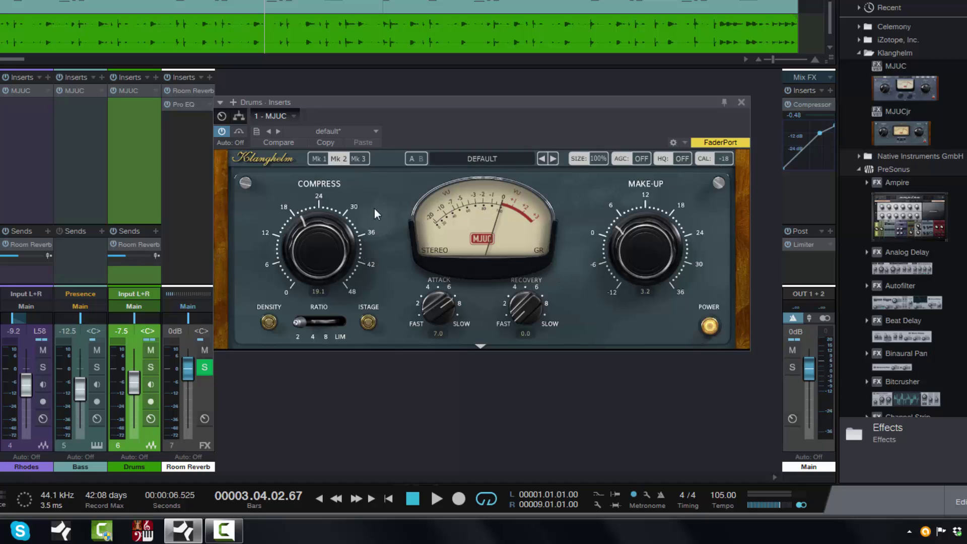
{"action": "left_click", "coordinate": [360, 159]}
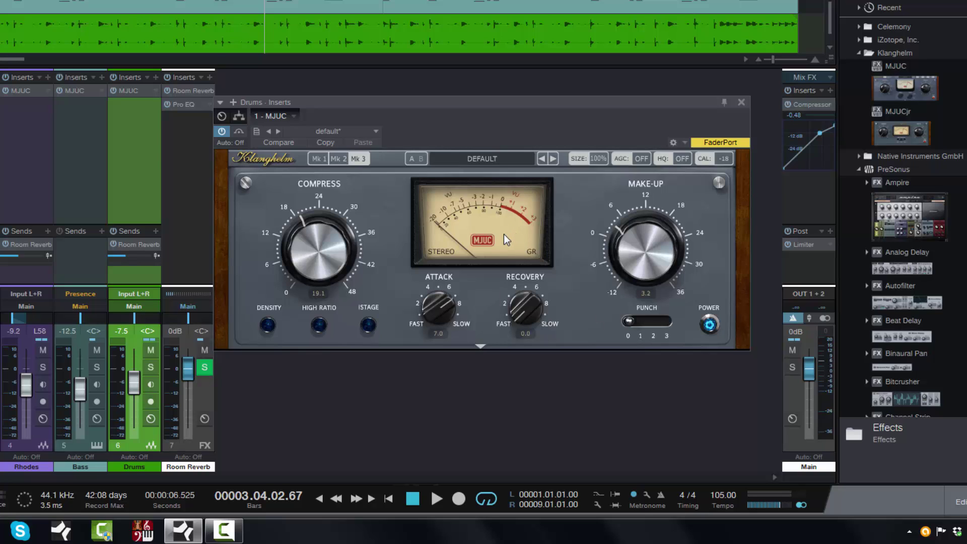
Step: Switch the compressor to the Mk 2 model and set Attack to 4.1
{"action": "left_click", "coordinate": [337, 158]}
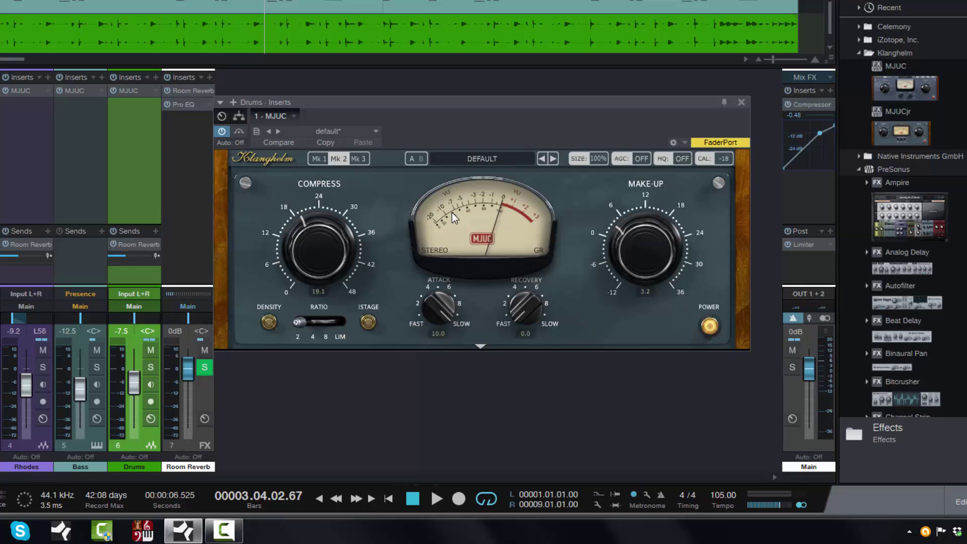
{"action": "left_click_drag", "start_coordinate": [428, 295], "coordinate": [456, 437]}
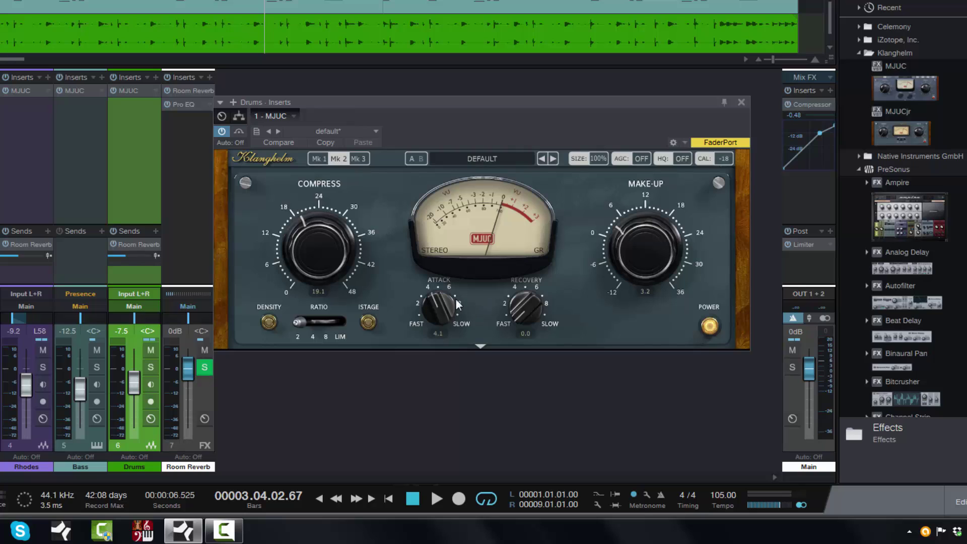
Step: Expand the lower controls section and set Timbre to -5.0, fully toward Dark
{"action": "left_click", "coordinate": [480, 347]}
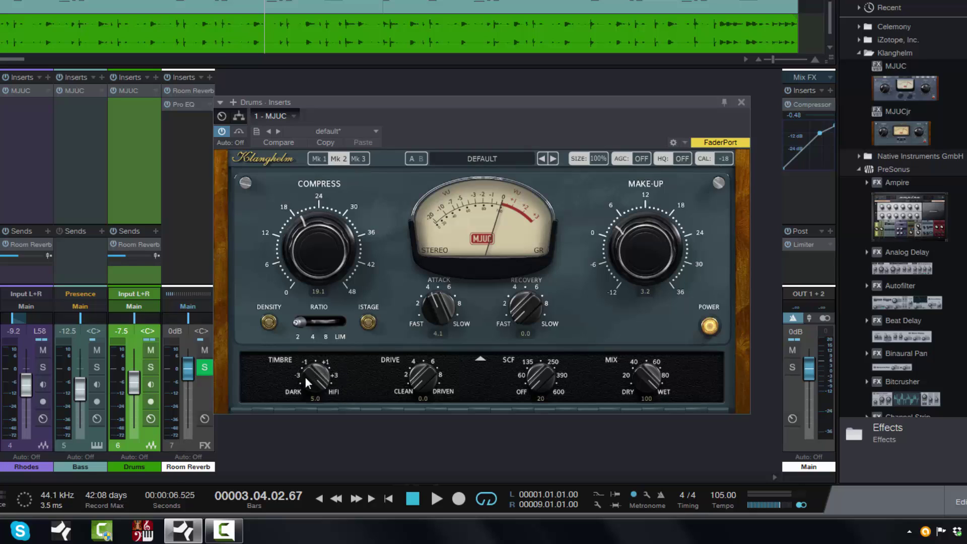
{"action": "left_click_drag", "start_coordinate": [308, 373], "coordinate": [323, 478]}
{"action": "left_click_drag", "start_coordinate": [312, 373], "coordinate": [318, 416]}
Step: Try Drive at 10.0, return it to 0.0, and set the SCF filter to 46
{"action": "left_click_drag", "start_coordinate": [411, 386], "coordinate": [414, 384]}
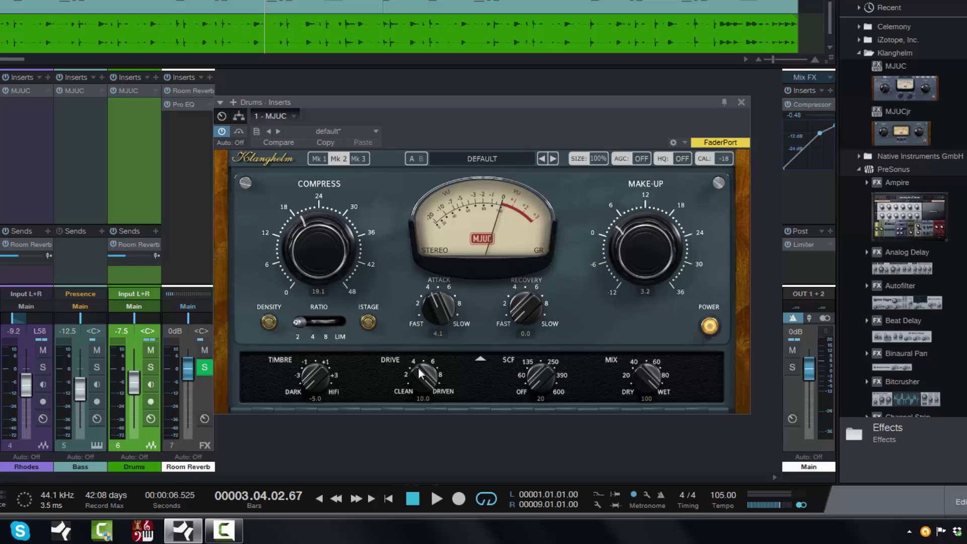
{"action": "left_click_drag", "start_coordinate": [416, 378], "coordinate": [428, 448]}
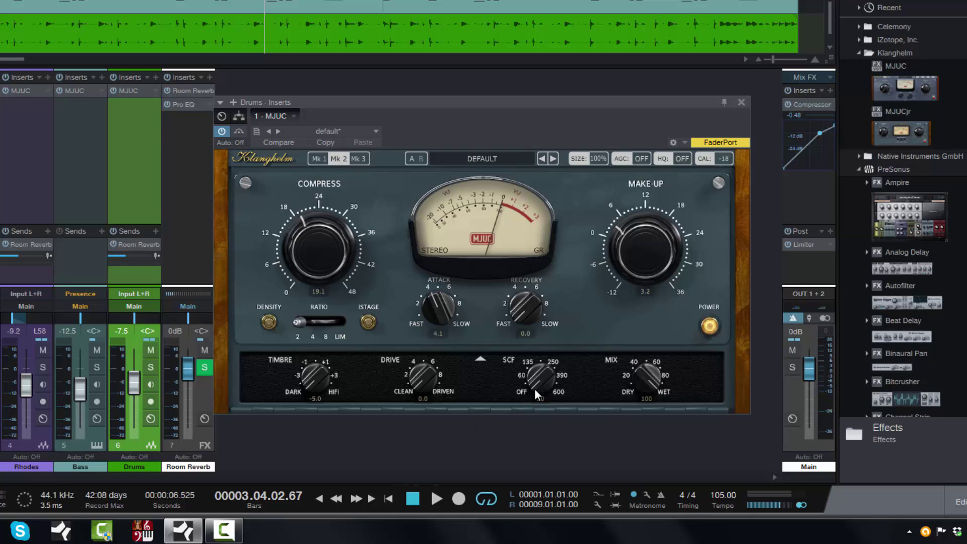
{"action": "left_click_drag", "start_coordinate": [533, 351], "coordinate": [533, 349]}
Step: Switch the compressor to the Mk 3 model and play the soloed Drums channel from the start of the song
{"action": "left_click", "coordinate": [360, 159]}
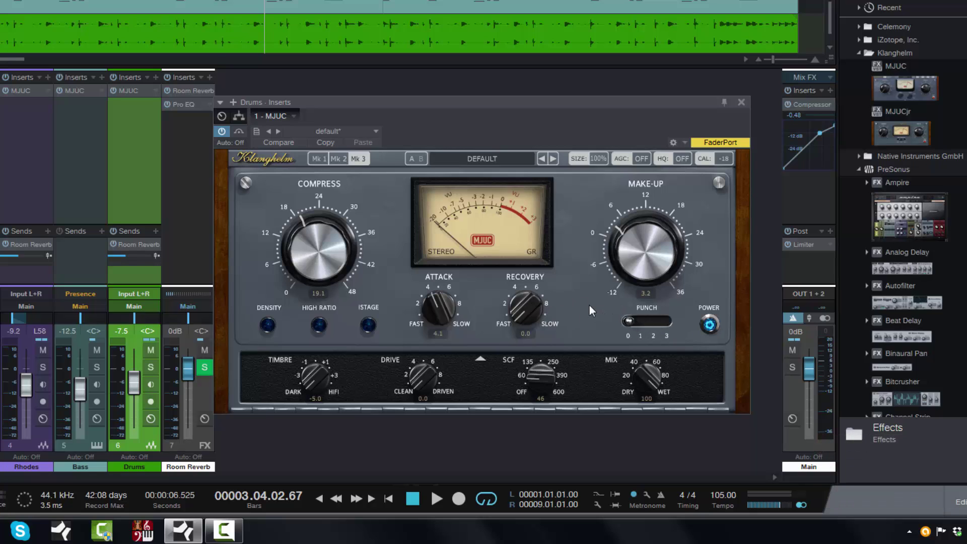
{"action": "left_click", "coordinate": [151, 367]}
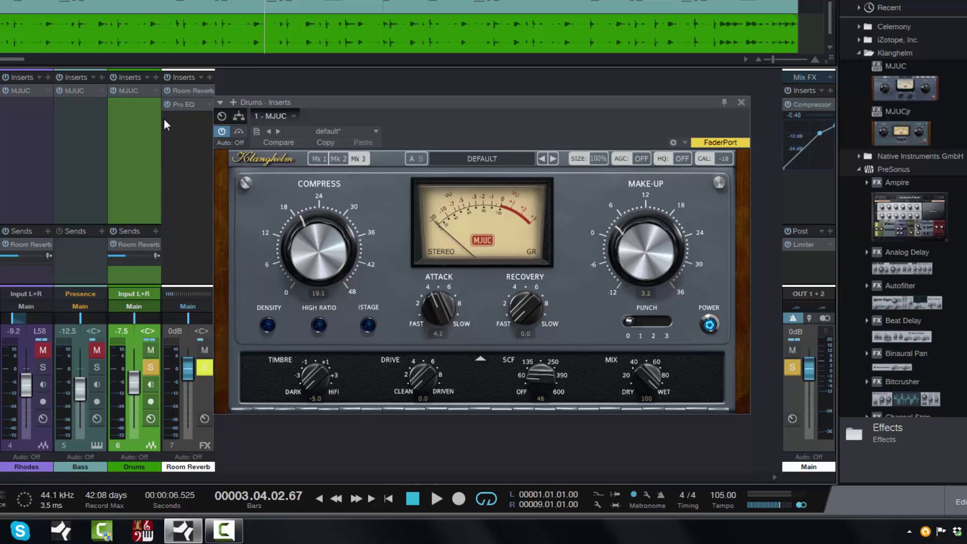
{"action": "key", "text": "comma"}
{"action": "key", "text": "space"}
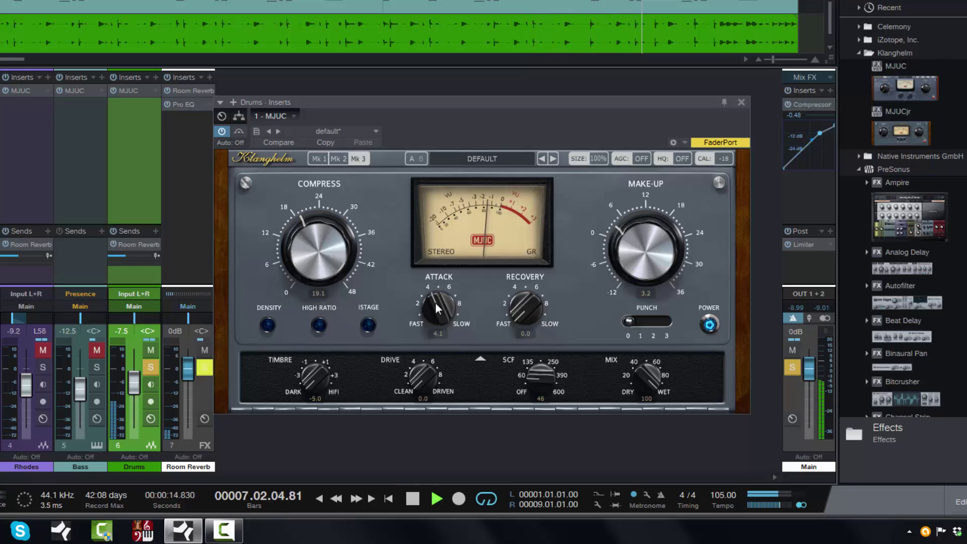
Step: Set Attack to 10.0 and audition Punch at 1, 2 and 3 before returning it to 0
{"action": "left_click_drag", "start_coordinate": [435, 303], "coordinate": [439, 171]}
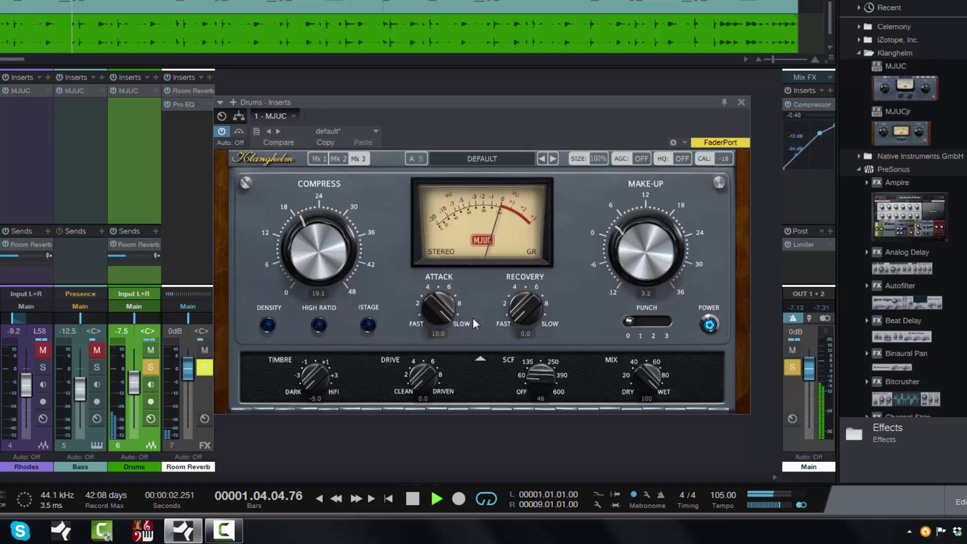
{"action": "left_click", "coordinate": [638, 322]}
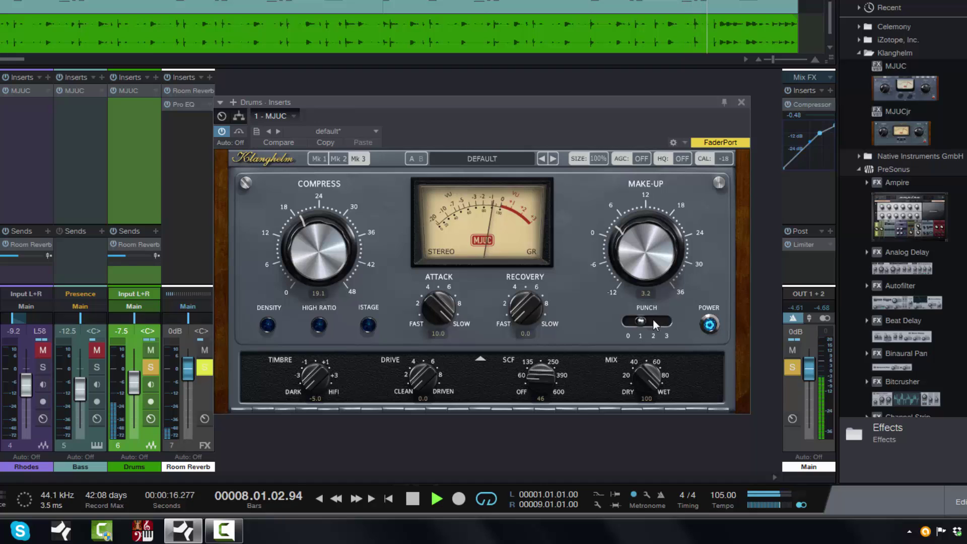
{"action": "left_click_drag", "start_coordinate": [641, 325], "coordinate": [652, 322]}
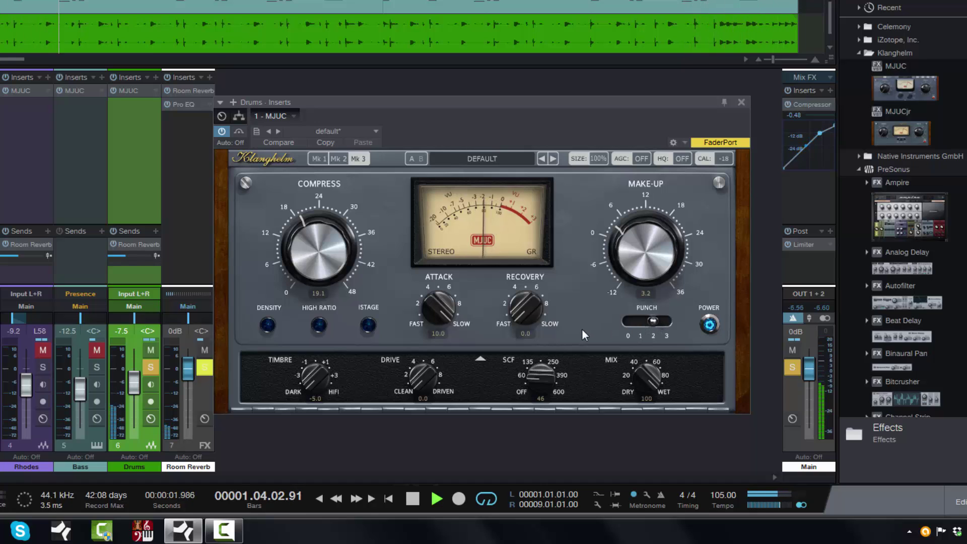
{"action": "left_click", "coordinate": [666, 320]}
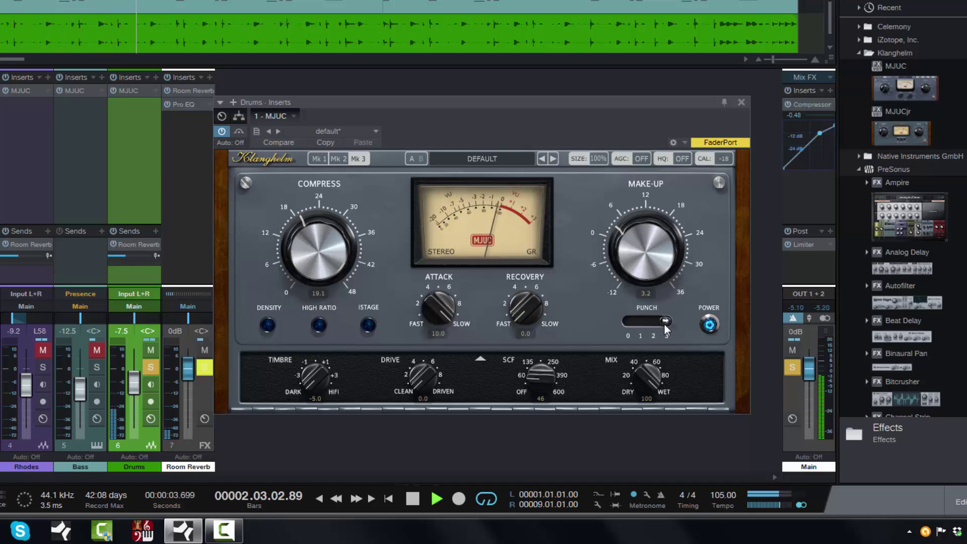
{"action": "left_click_drag", "start_coordinate": [666, 320], "coordinate": [549, 320]}
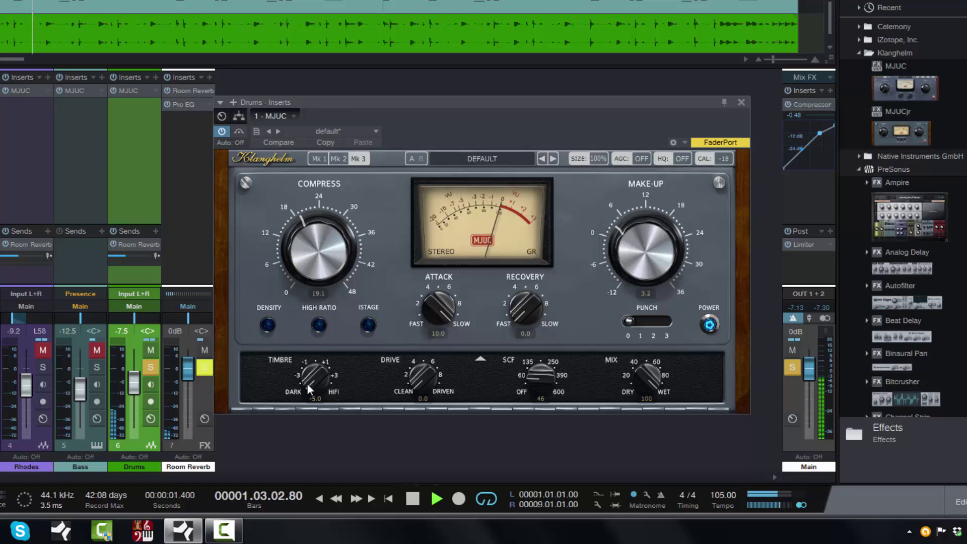
Step: Sweep Timbre between 5.0 and -5.0 during drum playback, leaving it at 5.0 toward HiFi
{"action": "left_click_drag", "start_coordinate": [308, 384], "coordinate": [333, 150]}
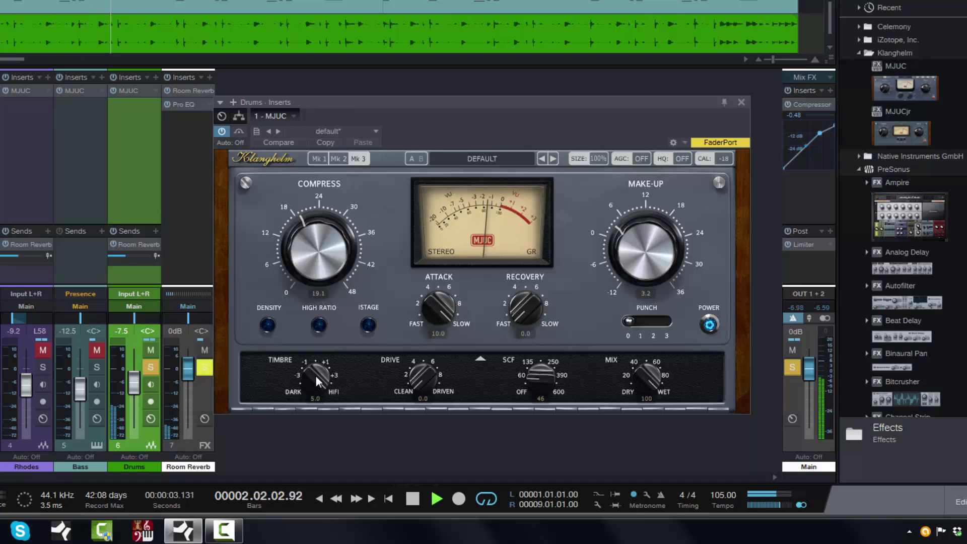
{"action": "left_click_drag", "start_coordinate": [316, 374], "coordinate": [328, 472]}
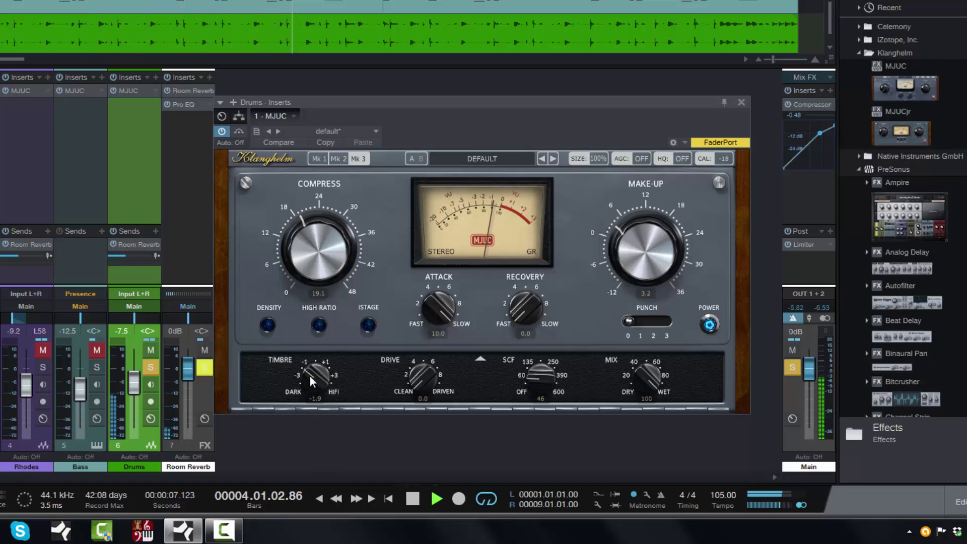
{"action": "left_click_drag", "start_coordinate": [309, 376], "coordinate": [313, 445]}
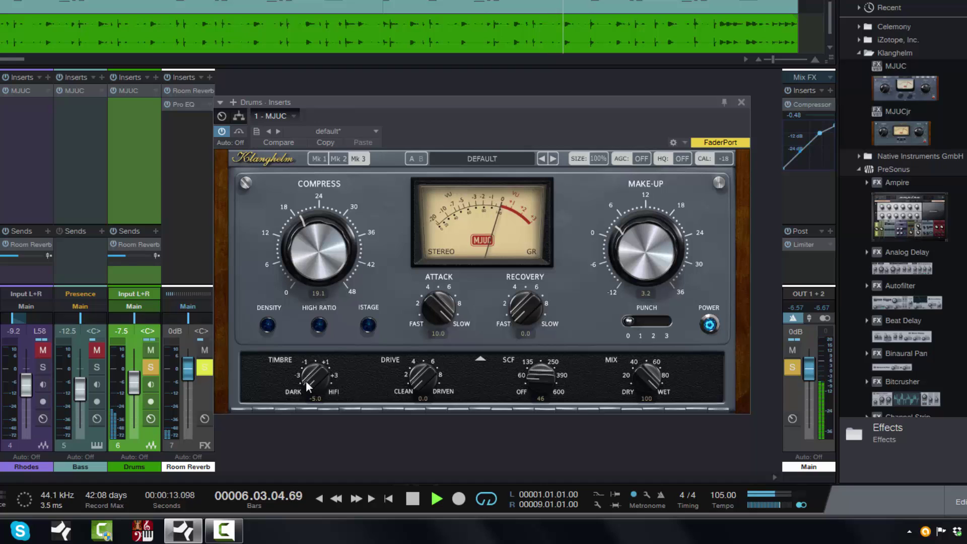
{"action": "left_click_drag", "start_coordinate": [307, 381], "coordinate": [332, 136]}
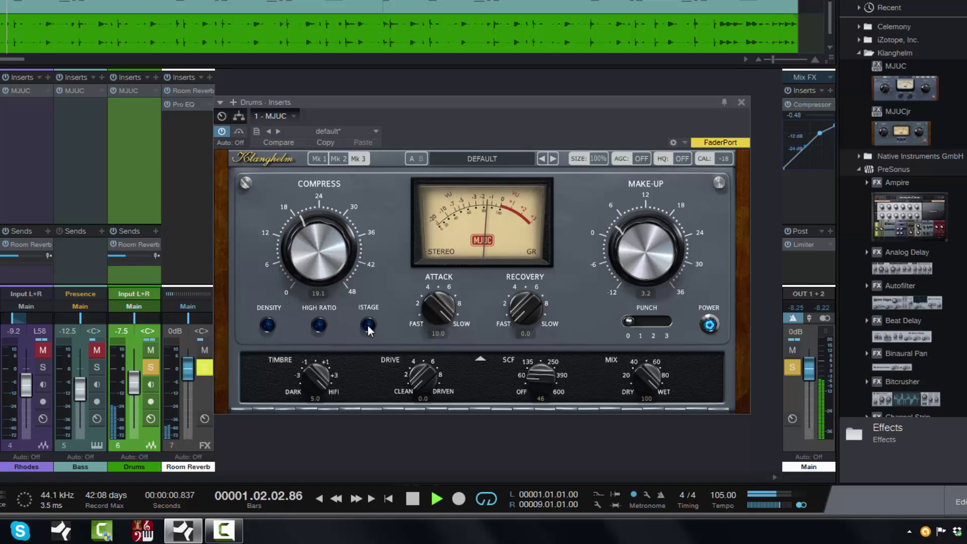
Step: Audition Density and High Ratio one after the other on the playing Drums channel, leaving both switched off
{"action": "left_click", "coordinate": [269, 326]}
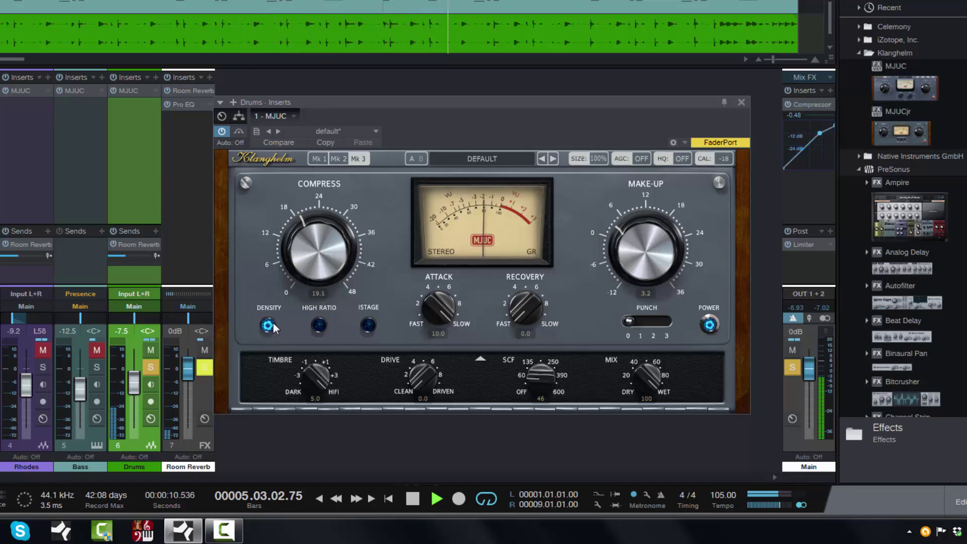
{"action": "left_click", "coordinate": [268, 325]}
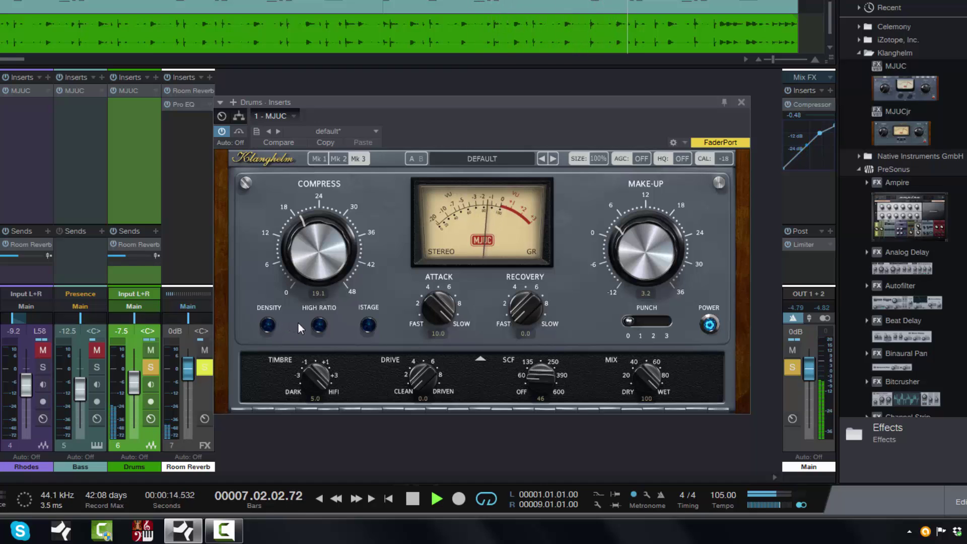
{"action": "left_click", "coordinate": [319, 326]}
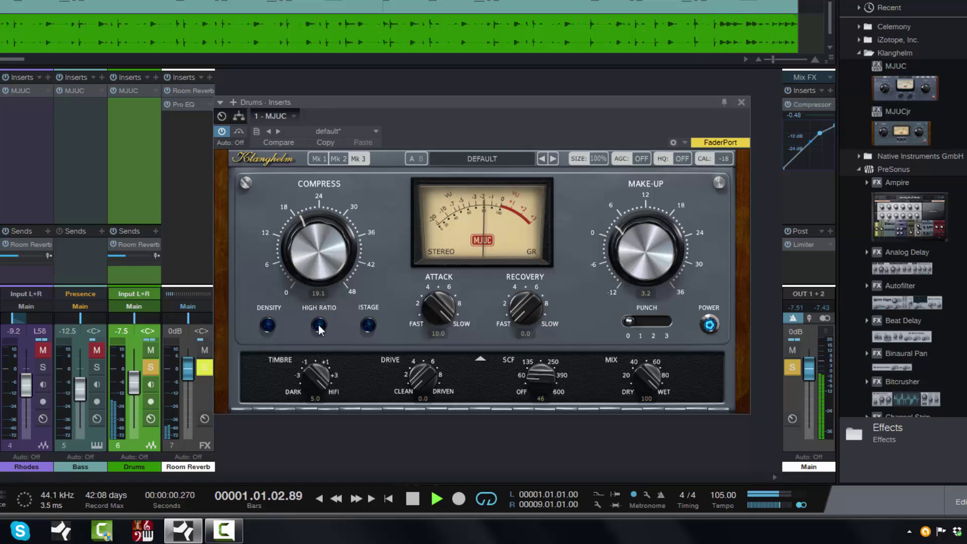
{"action": "left_click", "coordinate": [319, 328]}
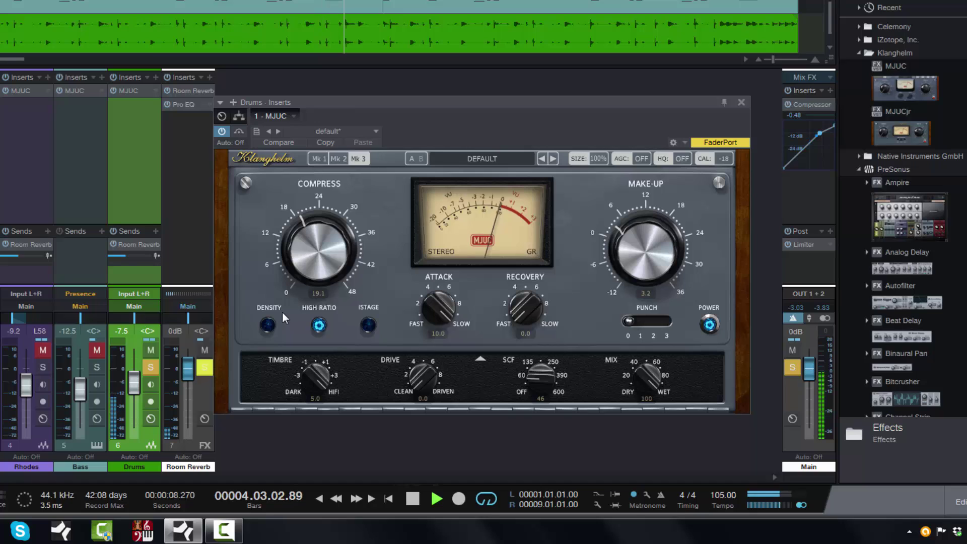
{"action": "left_click", "coordinate": [312, 324]}
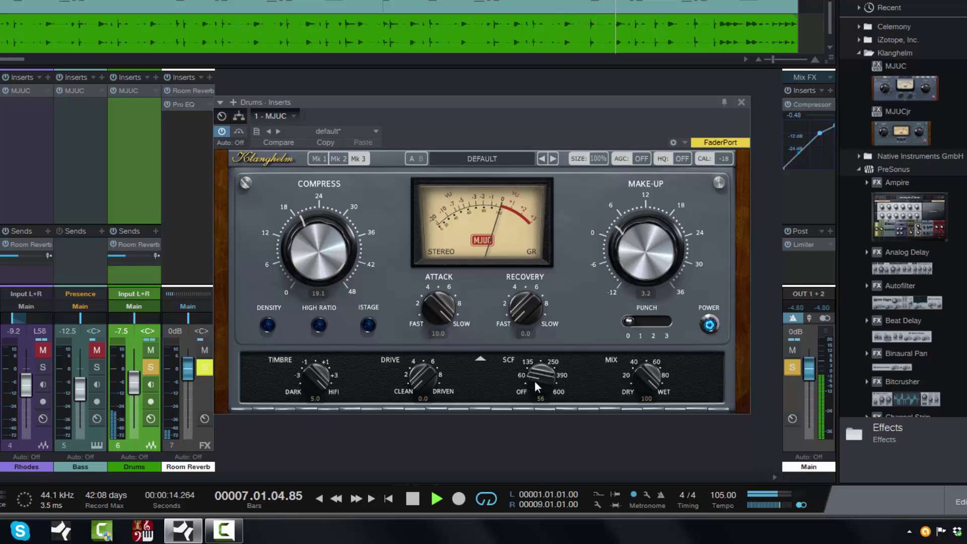
Step: Switch on Istage and set Attack to 4.1 on the Drums compressor during playback
{"action": "left_click", "coordinate": [368, 327]}
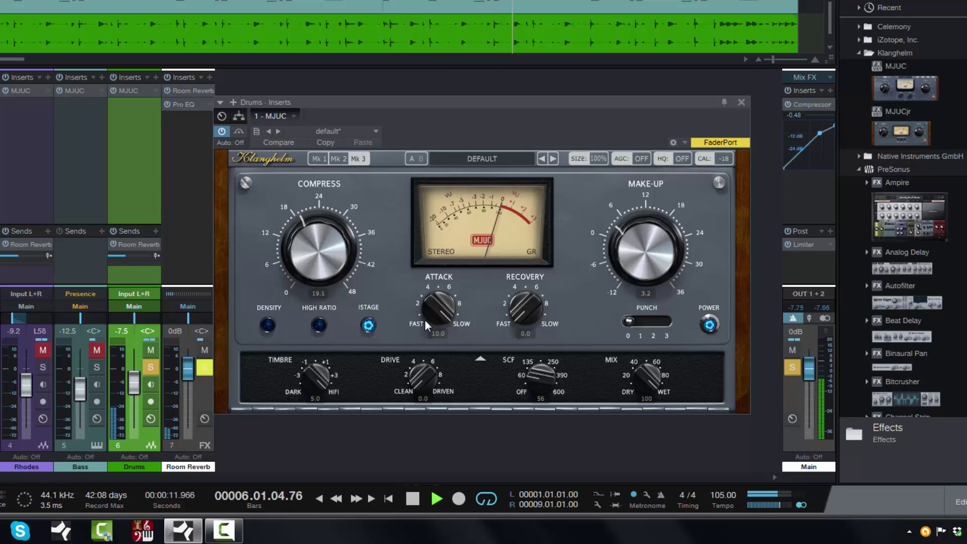
{"action": "left_click_drag", "start_coordinate": [431, 299], "coordinate": [443, 423]}
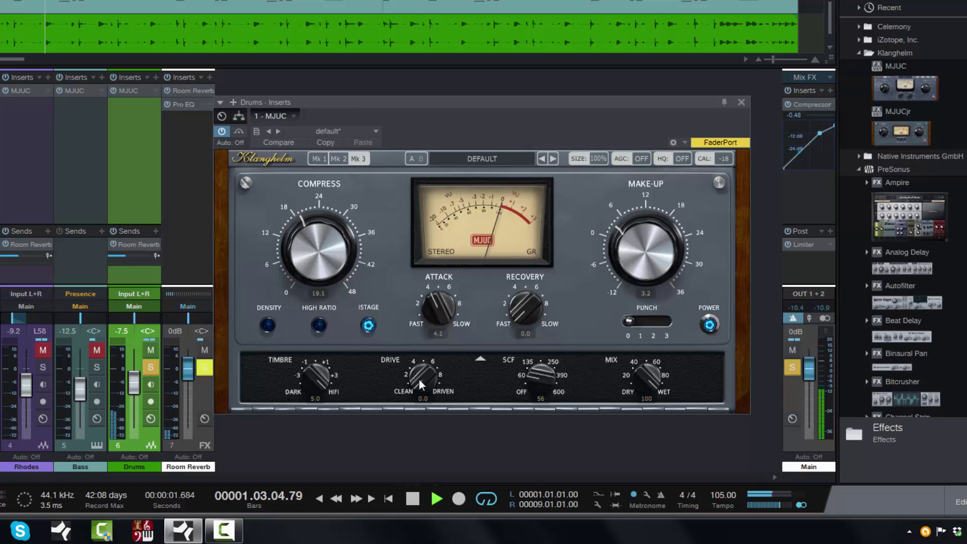
Step: Try higher Drive amounts on the Drums channel, including 3.7, and bring Drive back to 0.0 at the Clean end
{"action": "left_click_drag", "start_coordinate": [419, 383], "coordinate": [429, 137]}
{"action": "left_click_drag", "start_coordinate": [416, 374], "coordinate": [442, 521]}
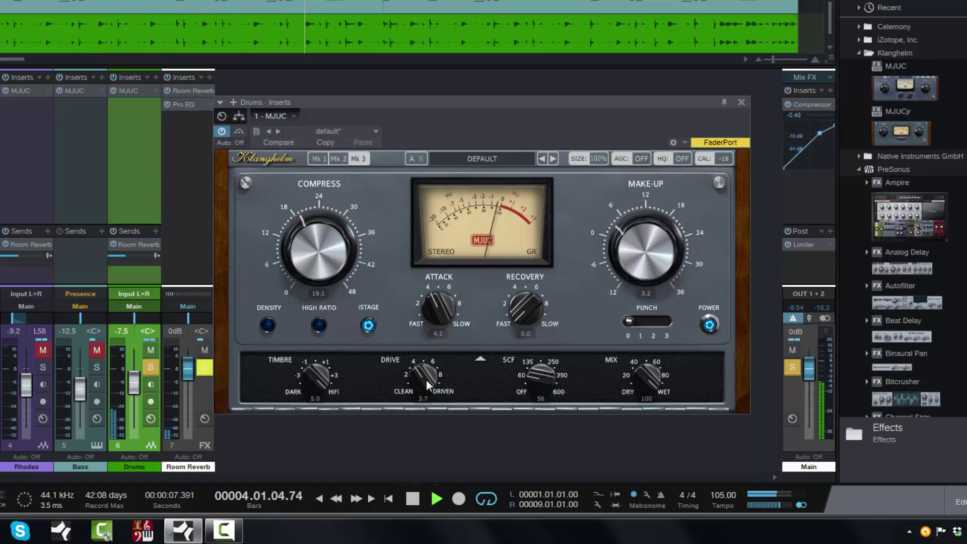
{"action": "left_click_drag", "start_coordinate": [419, 373], "coordinate": [424, 460]}
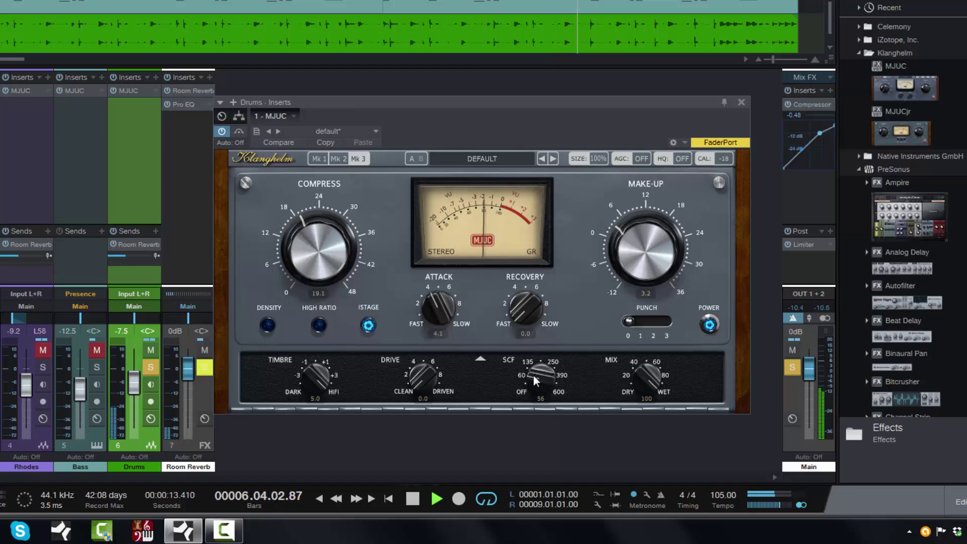
Step: Sweep the SCF filter up to 600 on the Drums, settle it at 53, and stop playback
{"action": "left_click_drag", "start_coordinate": [533, 376], "coordinate": [533, 177]}
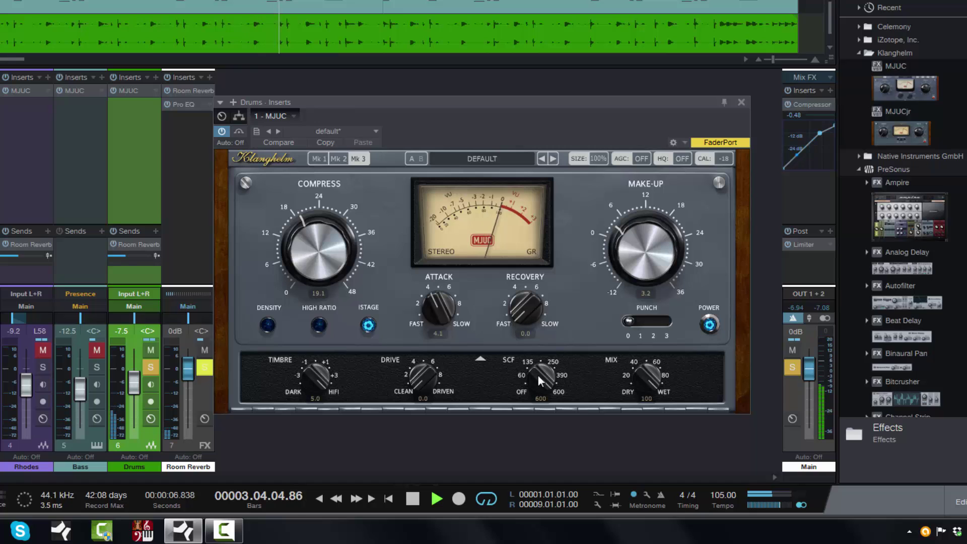
{"action": "left_click_drag", "start_coordinate": [538, 374], "coordinate": [520, 527]}
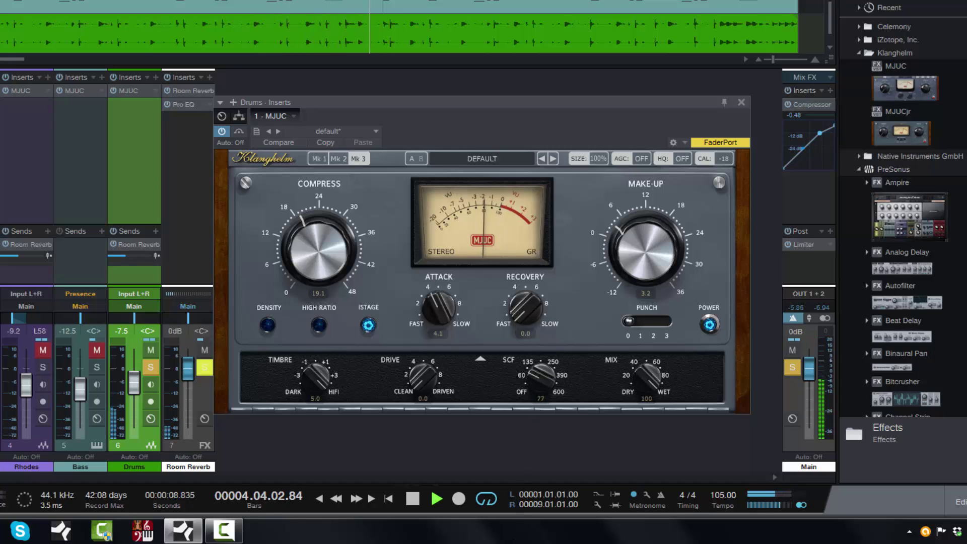
{"action": "left_click_drag", "start_coordinate": [536, 382], "coordinate": [531, 410]}
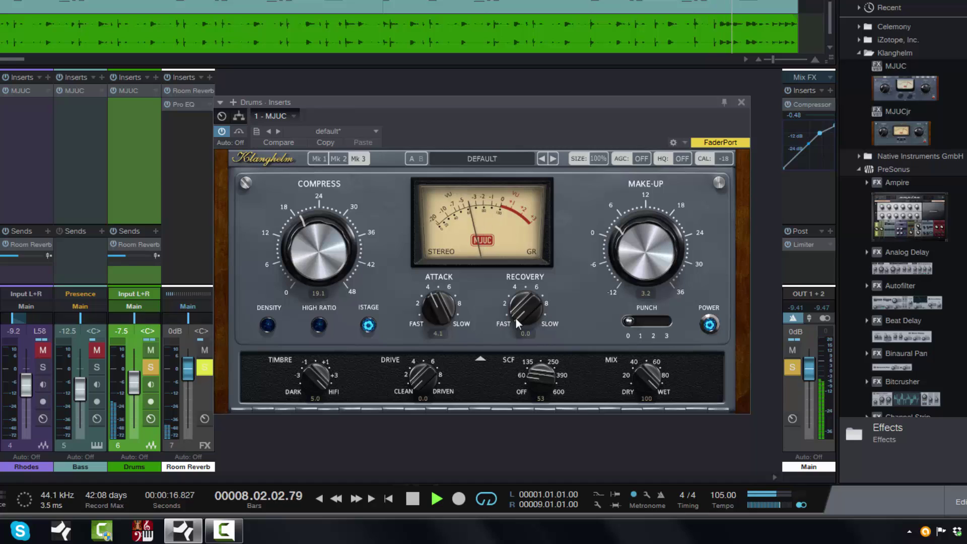
{"action": "key", "text": "space"}
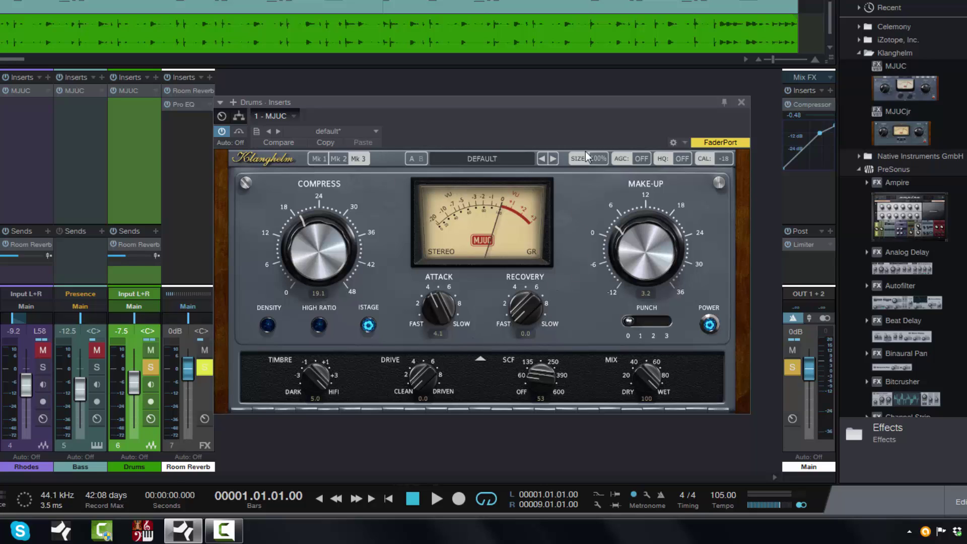
Step: Close the Drums compressor, unsolo and mute the Drums channel, and unmute and solo the Bass channel
{"action": "left_click", "coordinate": [740, 102]}
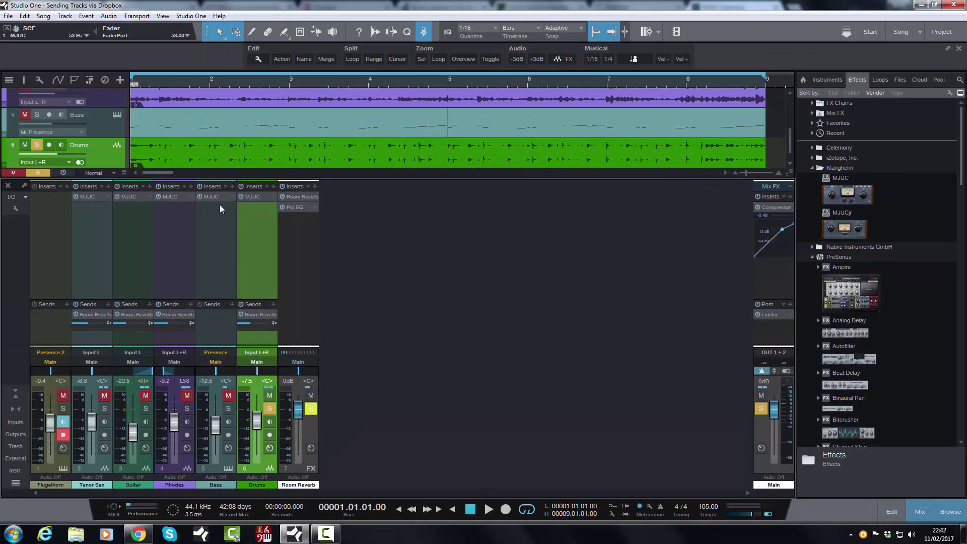
{"action": "left_click", "coordinate": [228, 396]}
{"action": "left_click", "coordinate": [269, 408]}
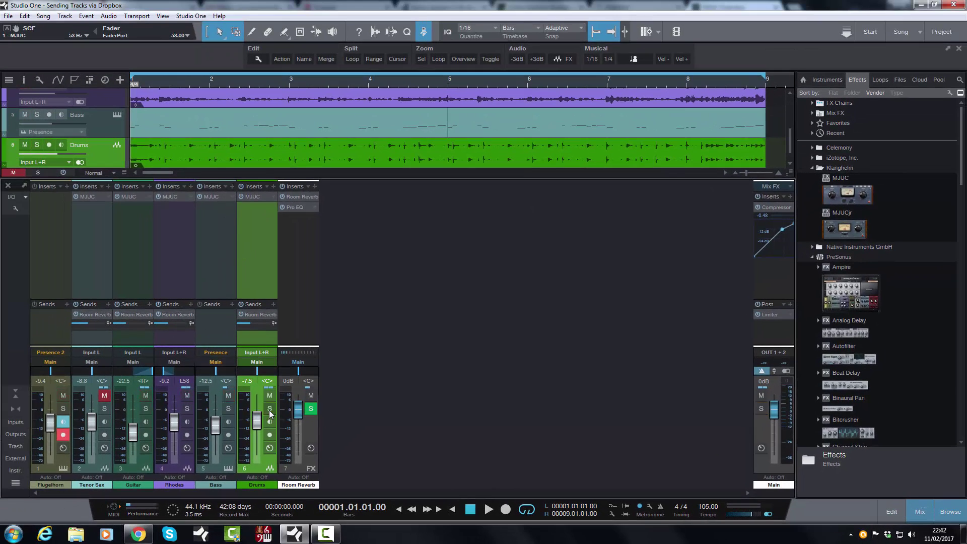
{"action": "left_click", "coordinate": [270, 395]}
{"action": "left_click", "coordinate": [228, 409]}
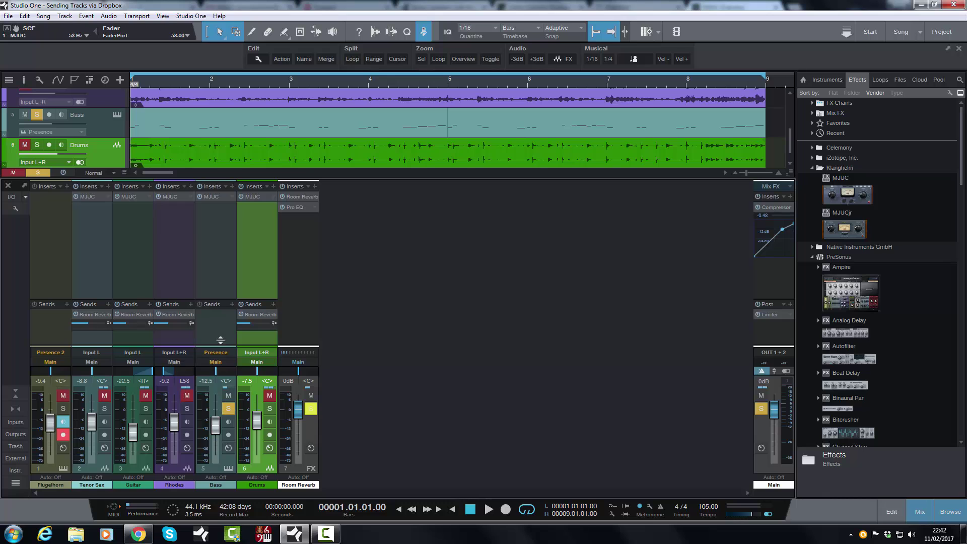
Step: Open the MJUC compressor on the Bass channel and start playback from the beginning of the song
{"action": "left_click", "coordinate": [232, 198]}
{"action": "left_click", "coordinate": [237, 210]}
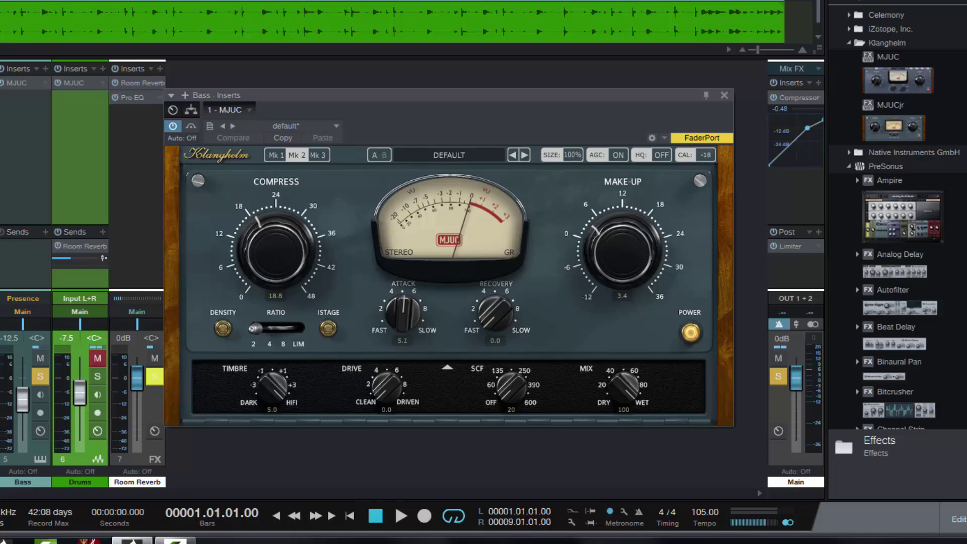
{"action": "key", "text": "space"}
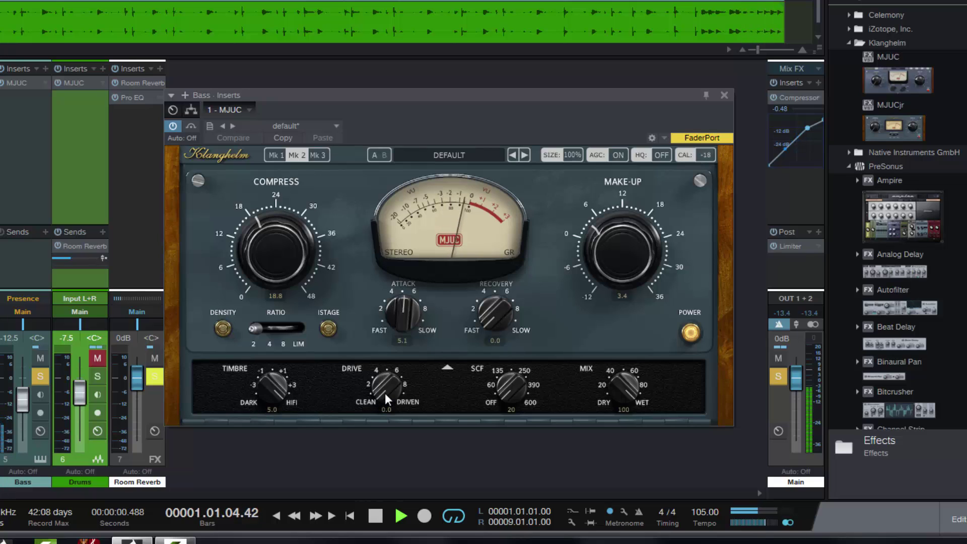
Step: Try Drive at 7.4 and 6.3 on the Bass, return it to 0.0, and set the SCF filter to 38
{"action": "left_click_drag", "start_coordinate": [382, 396], "coordinate": [372, 213]}
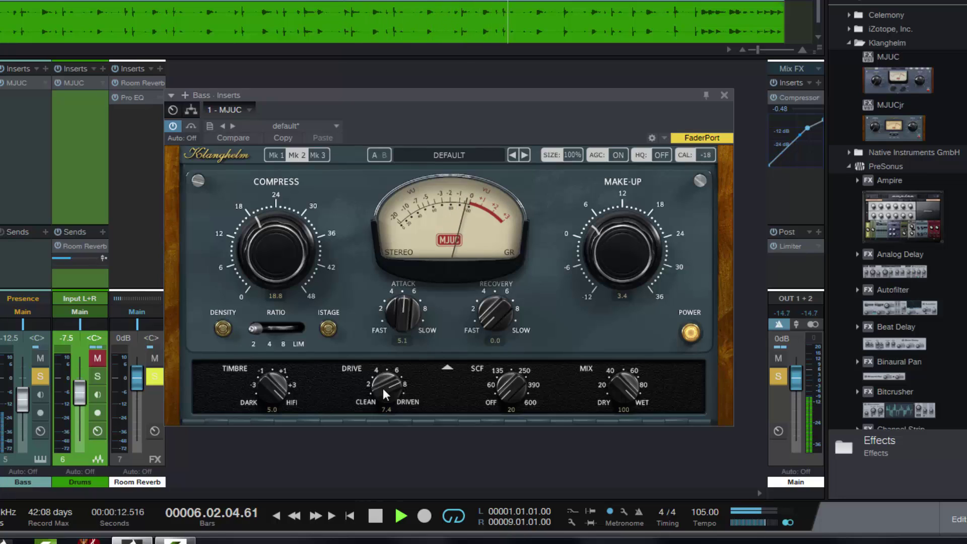
{"action": "scroll", "coordinate": [383, 388], "scroll_direction": "down", "scroll_amount": 5}
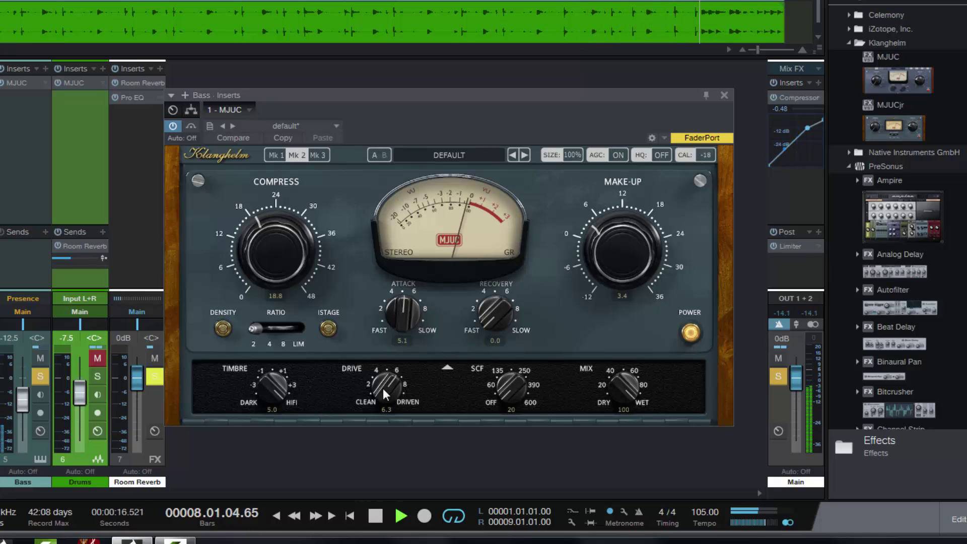
{"action": "scroll", "coordinate": [383, 388], "scroll_direction": "down", "scroll_amount": 1}
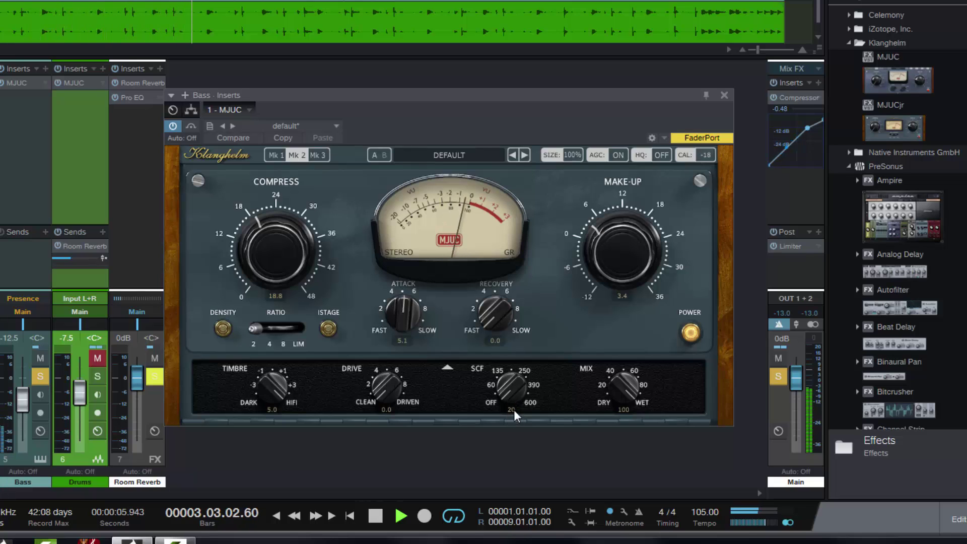
{"action": "scroll", "coordinate": [505, 389], "scroll_direction": "up", "scroll_amount": 3}
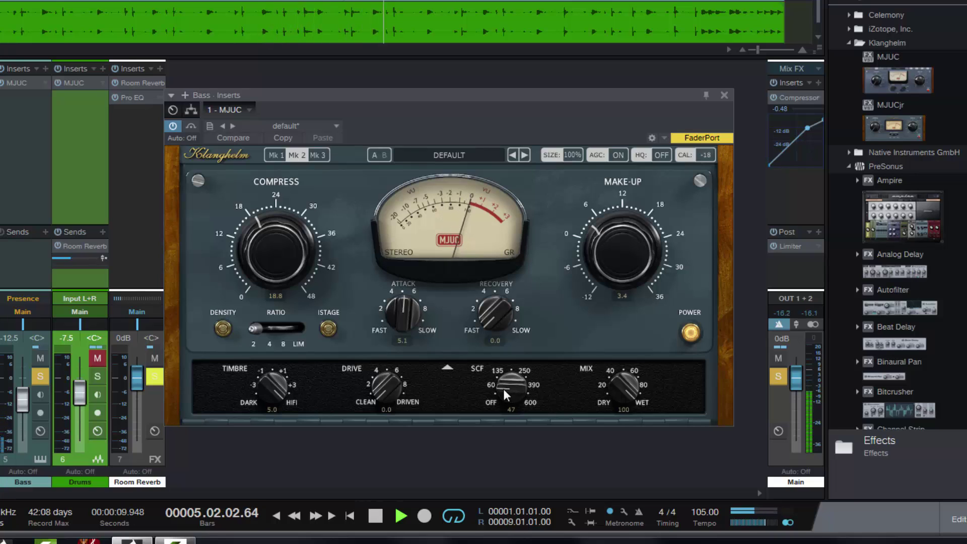
{"action": "scroll", "coordinate": [503, 388], "scroll_direction": "down", "scroll_amount": 1}
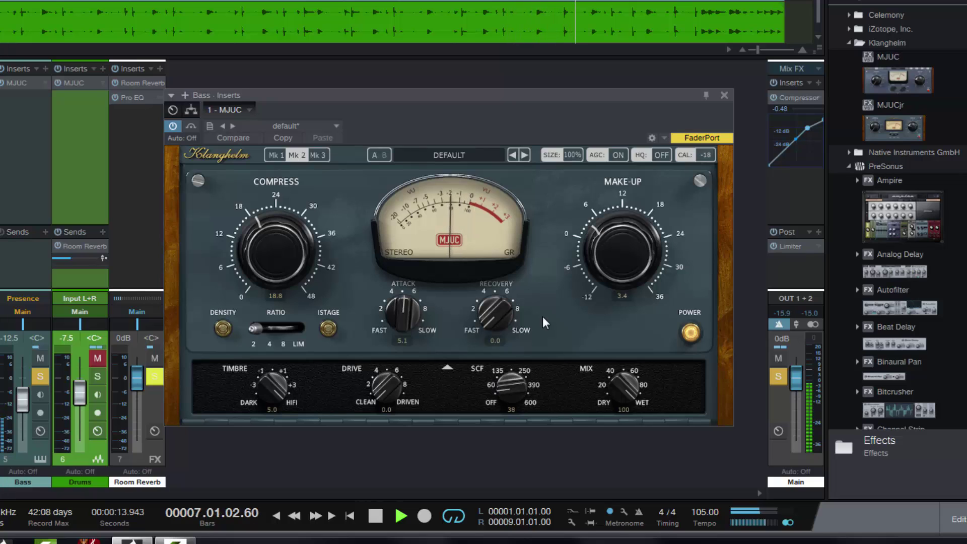
Step: Audition Istage and Density on the Bass compressor, switch both off again, and stop playback
{"action": "left_click", "coordinate": [330, 328]}
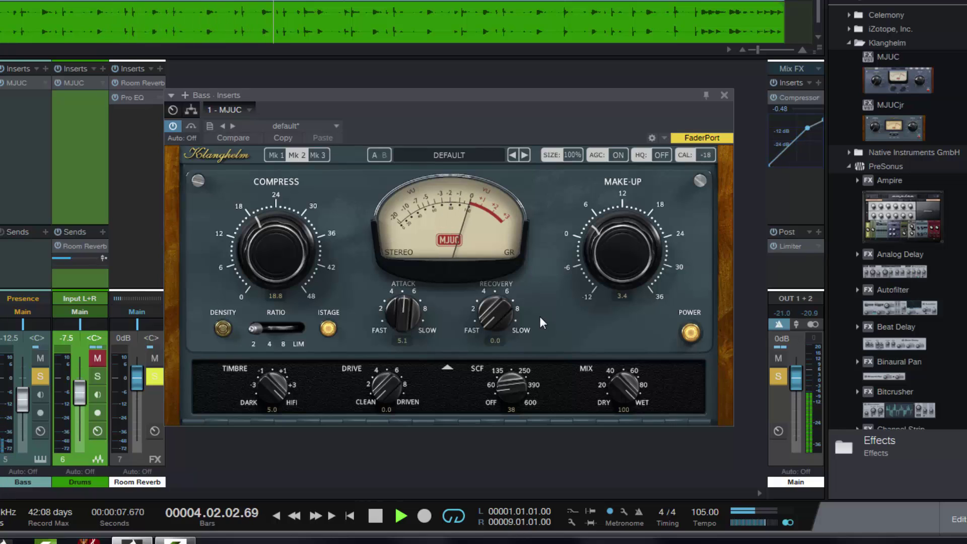
{"action": "left_click", "coordinate": [222, 329]}
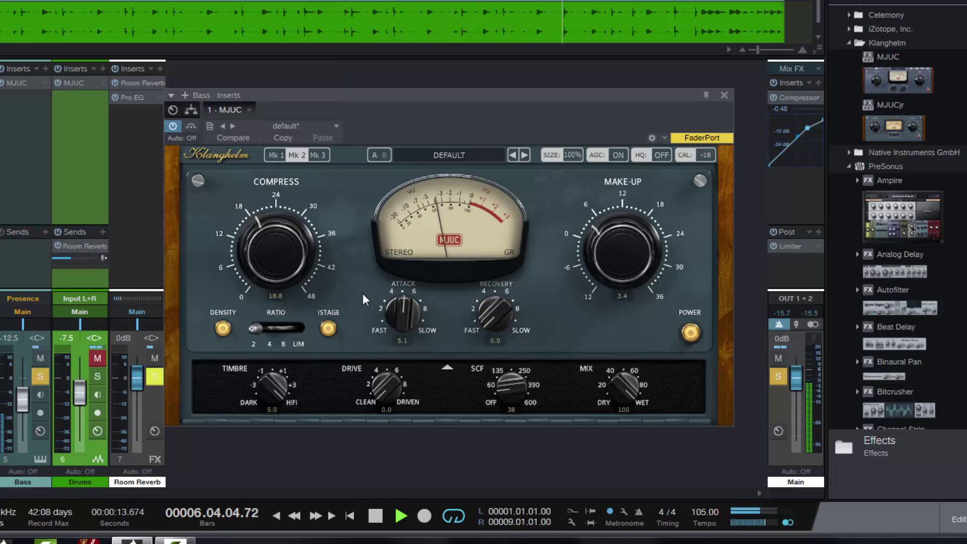
{"action": "left_click", "coordinate": [223, 328]}
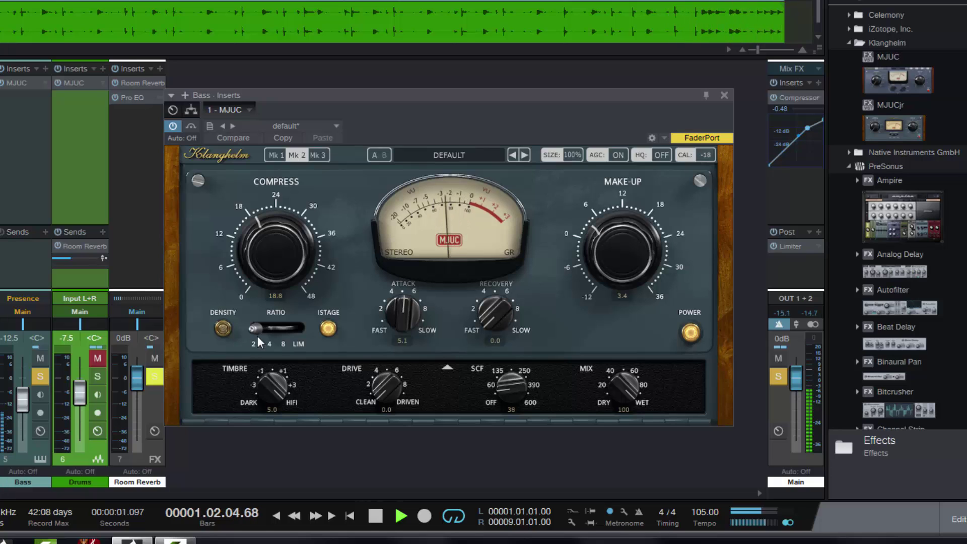
{"action": "left_click", "coordinate": [328, 329]}
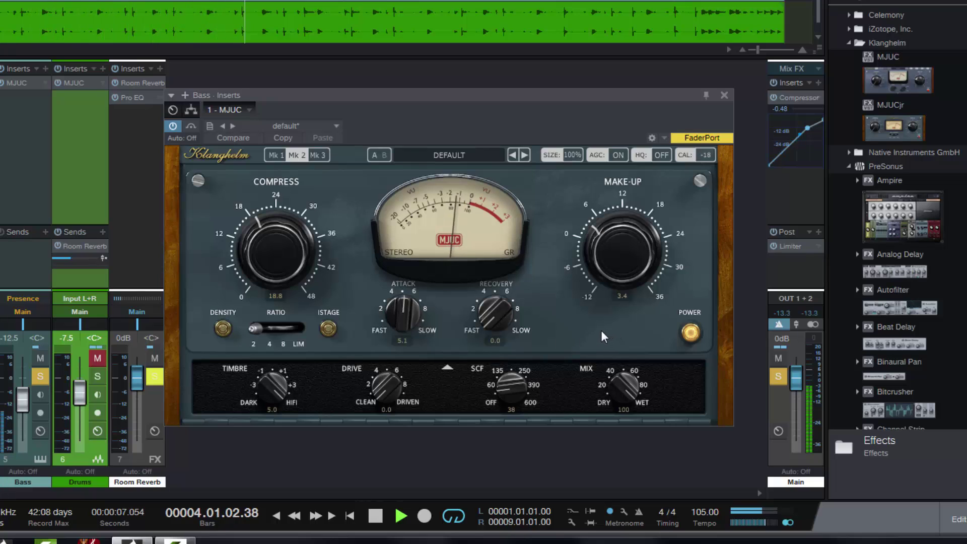
{"action": "key", "text": "space"}
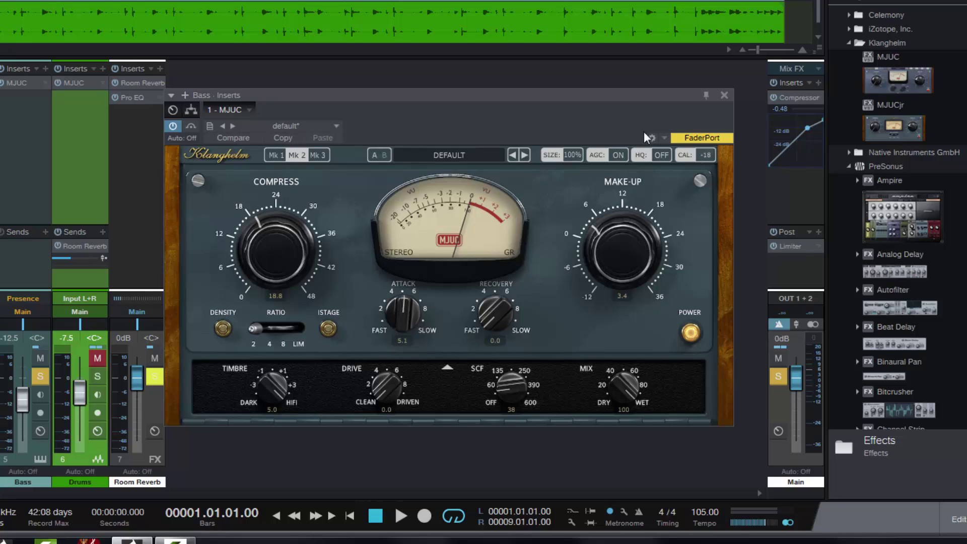
Step: Solo the Guitar channel in place of Bass and play it with its MJUC compressor open
{"action": "left_click", "coordinate": [725, 94]}
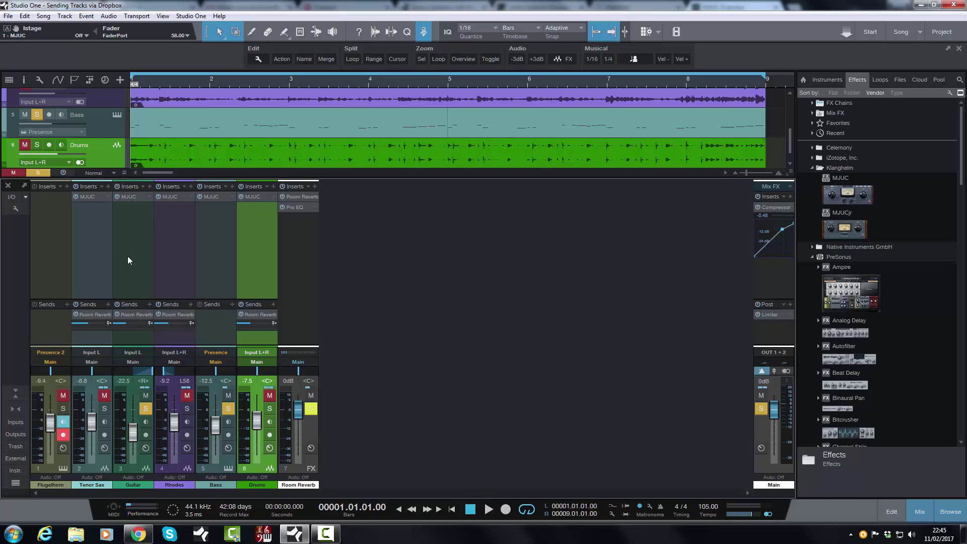
{"action": "right_click", "coordinate": [149, 196]}
{"action": "left_click", "coordinate": [162, 207]}
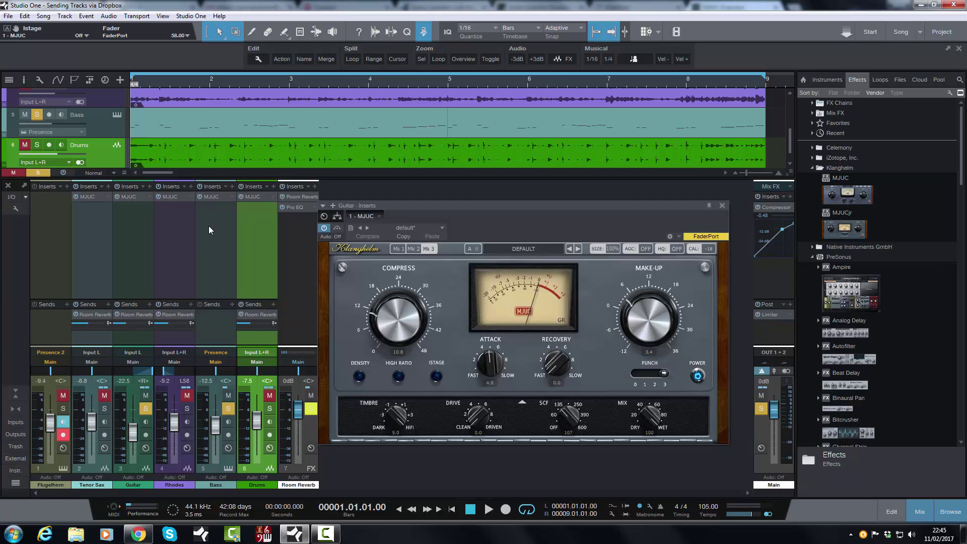
{"action": "key", "text": "space"}
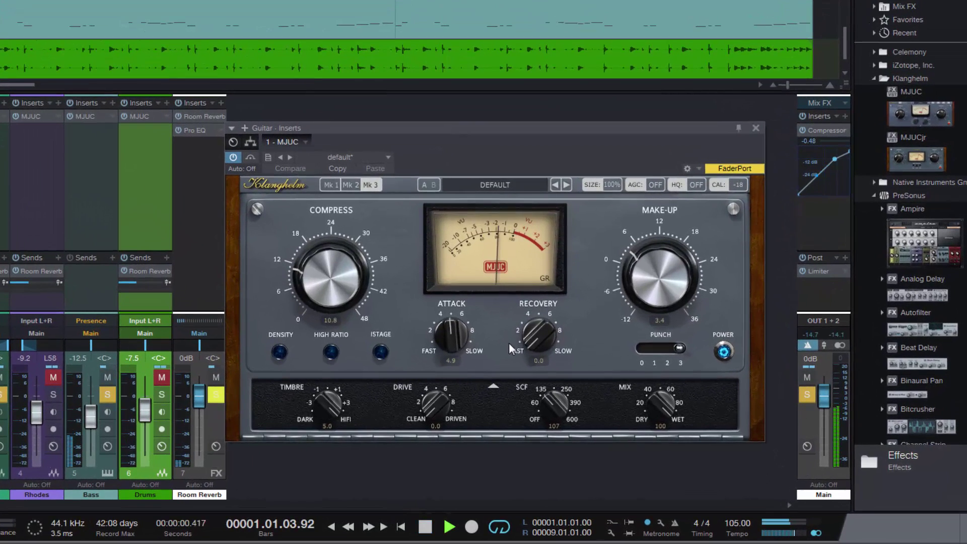
{"action": "left_click", "coordinate": [107, 377]}
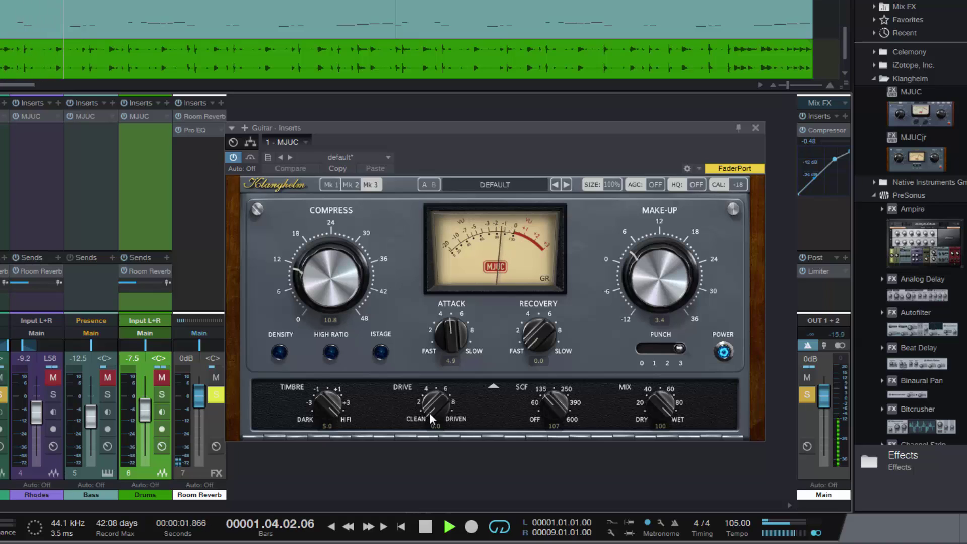
Step: Try Drive at 7.2 and slightly higher on the Guitar compressor, and return it to 0.0
{"action": "left_click_drag", "start_coordinate": [429, 413], "coordinate": [419, 248]}
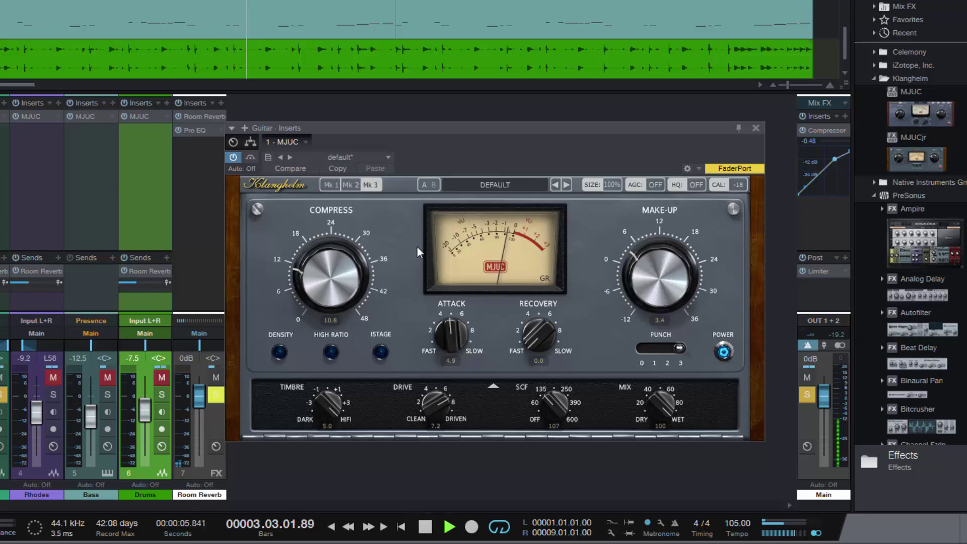
{"action": "scroll", "coordinate": [428, 406], "scroll_direction": "up", "scroll_amount": 3}
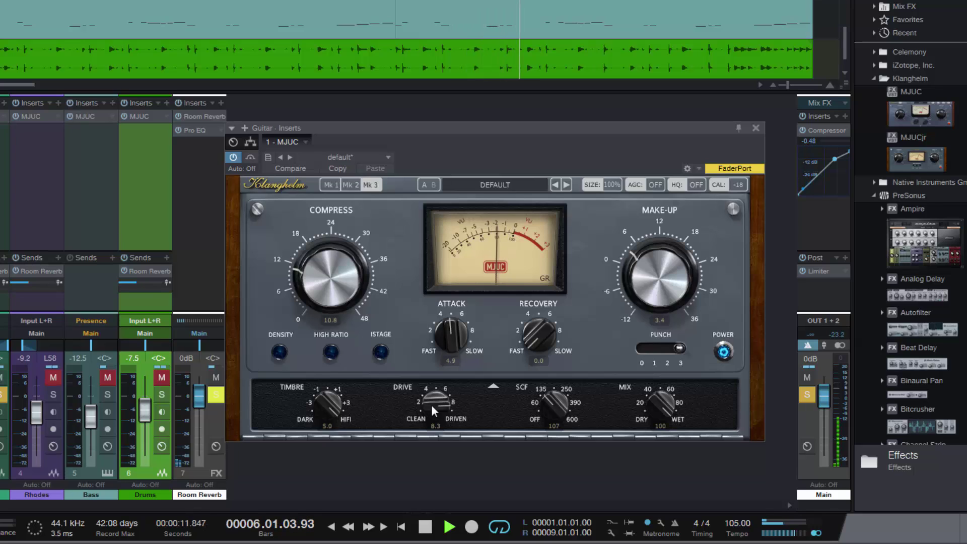
{"action": "left_click_drag", "start_coordinate": [433, 401], "coordinate": [434, 486]}
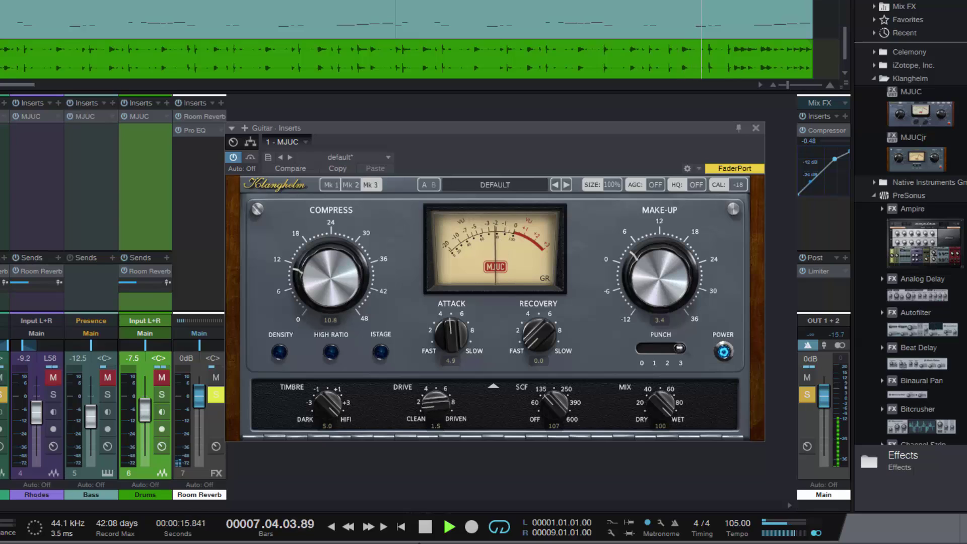
{"action": "left_click_drag", "start_coordinate": [434, 436], "coordinate": [436, 444]}
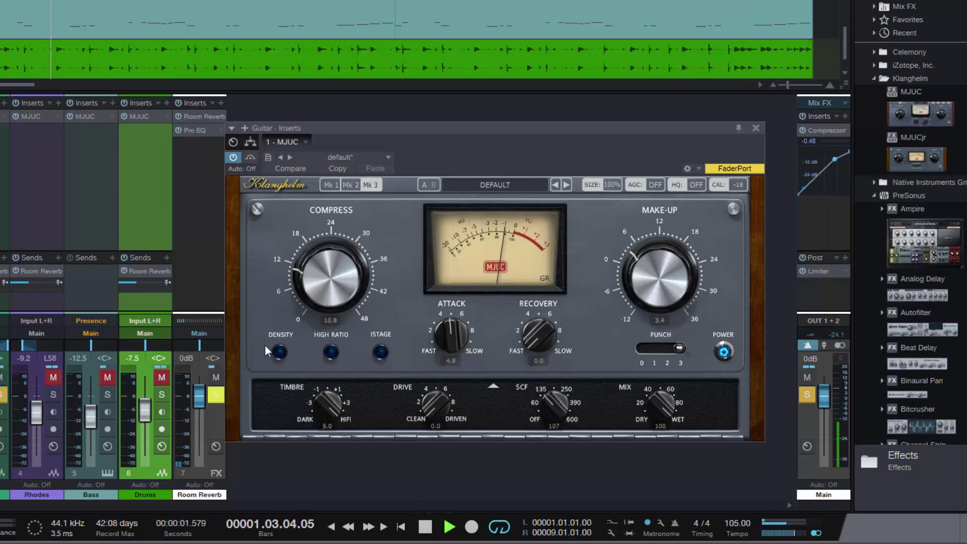
Step: Switch on Density and Istage on the Guitar compressor, audition Drive at 10.0, and bring Drive back to 0.0
{"action": "left_click", "coordinate": [279, 352]}
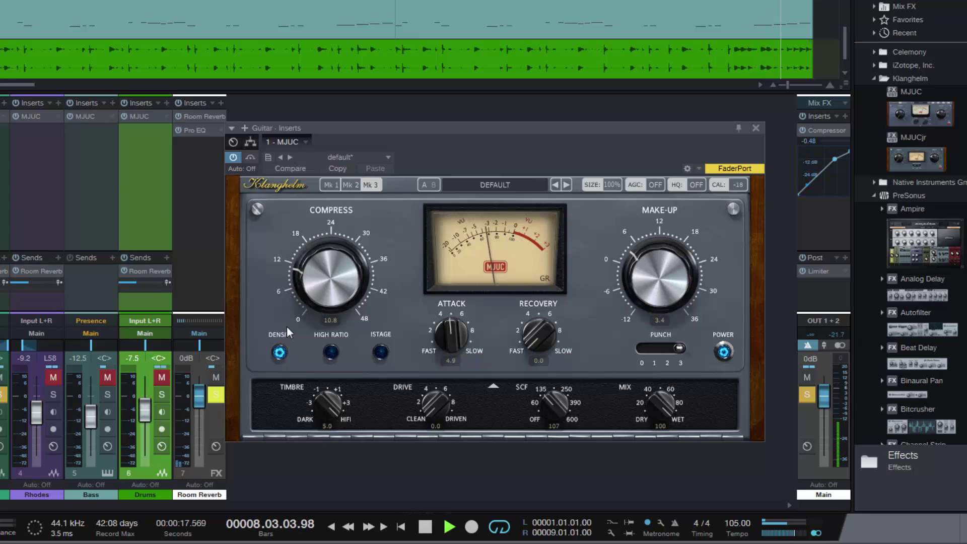
{"action": "left_click", "coordinate": [380, 352]}
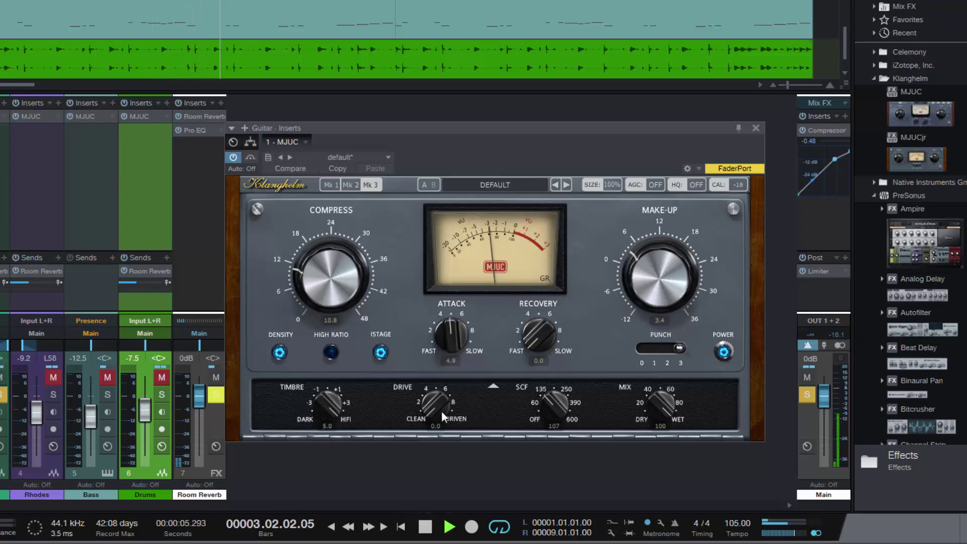
{"action": "scroll", "coordinate": [430, 412], "scroll_direction": "up", "scroll_amount": 3}
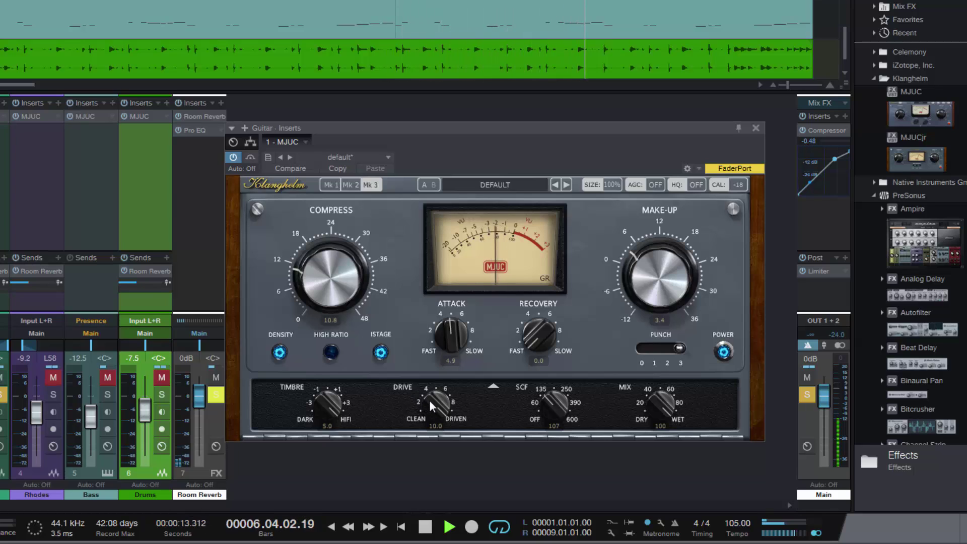
{"action": "left_click_drag", "start_coordinate": [429, 400], "coordinate": [433, 446]}
{"action": "left_click_drag", "start_coordinate": [437, 404], "coordinate": [440, 505]}
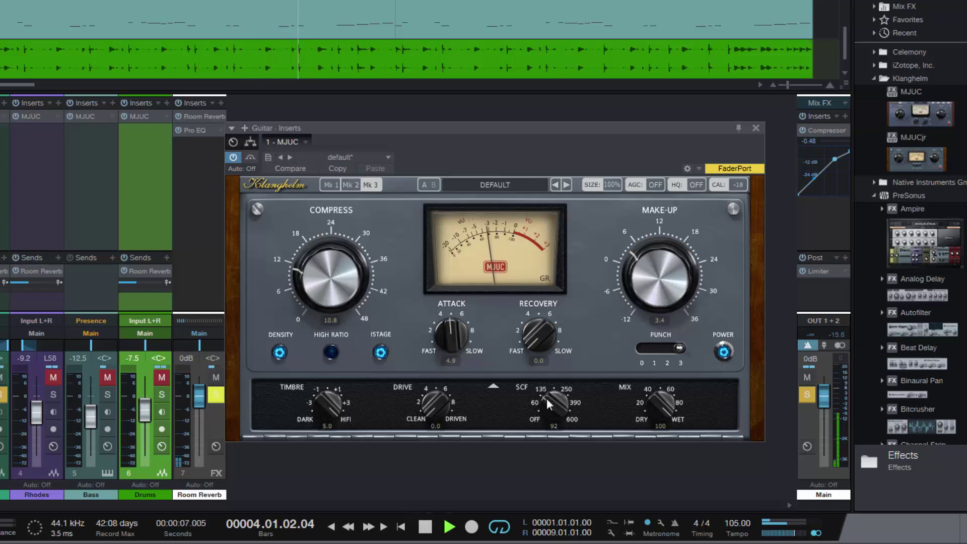
Step: Set the Guitar compressor's SCF filter to 65 and switch Density and Istage off
{"action": "scroll", "coordinate": [546, 398], "scroll_direction": "down", "scroll_amount": 4}
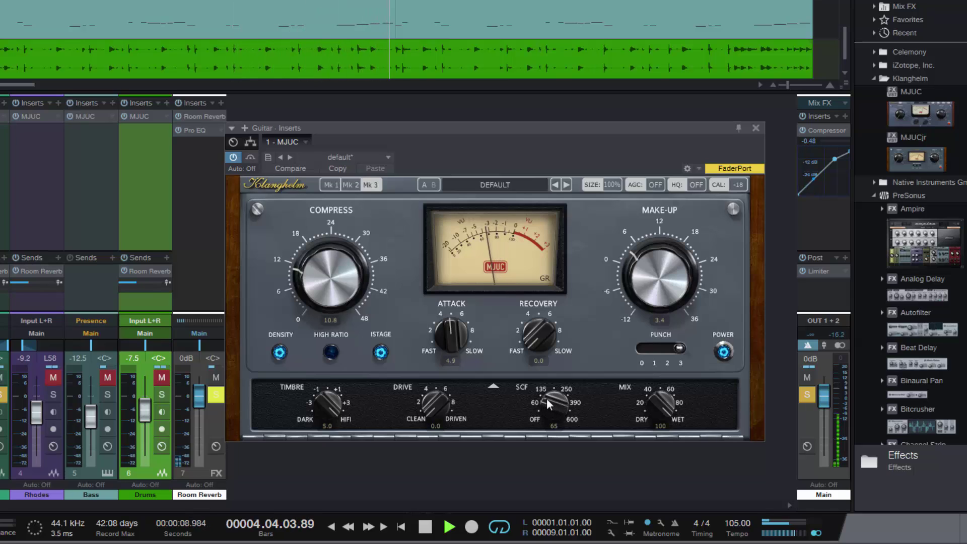
{"action": "left_click", "coordinate": [279, 352]}
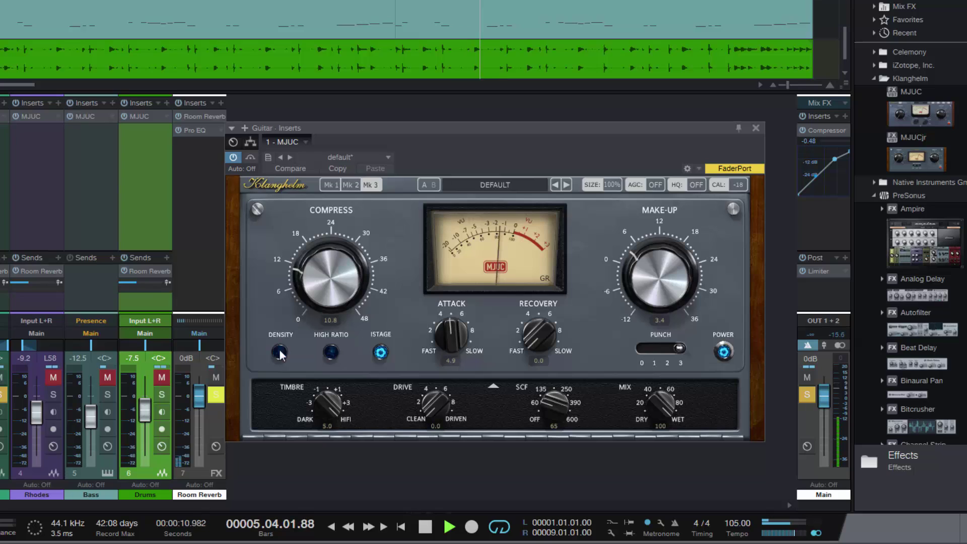
{"action": "left_click", "coordinate": [380, 352]}
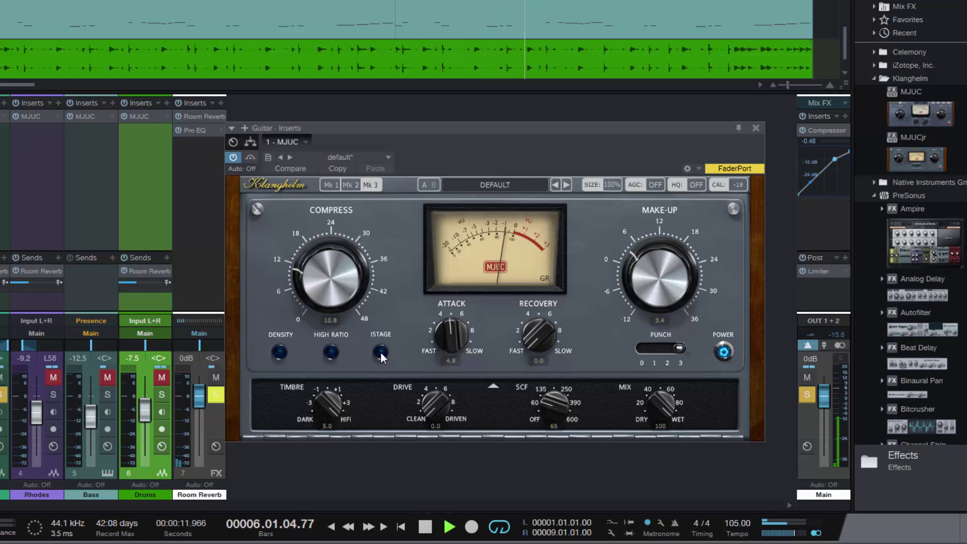
Step: Audition High Ratio on the Guitar compressor, switch it off again, and stop playback
{"action": "left_click", "coordinate": [330, 352]}
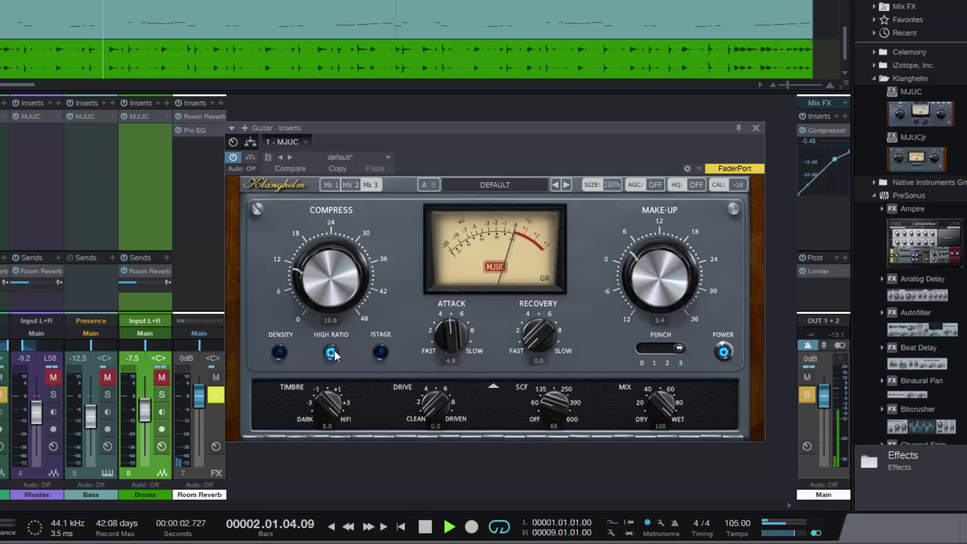
{"action": "left_click", "coordinate": [331, 353]}
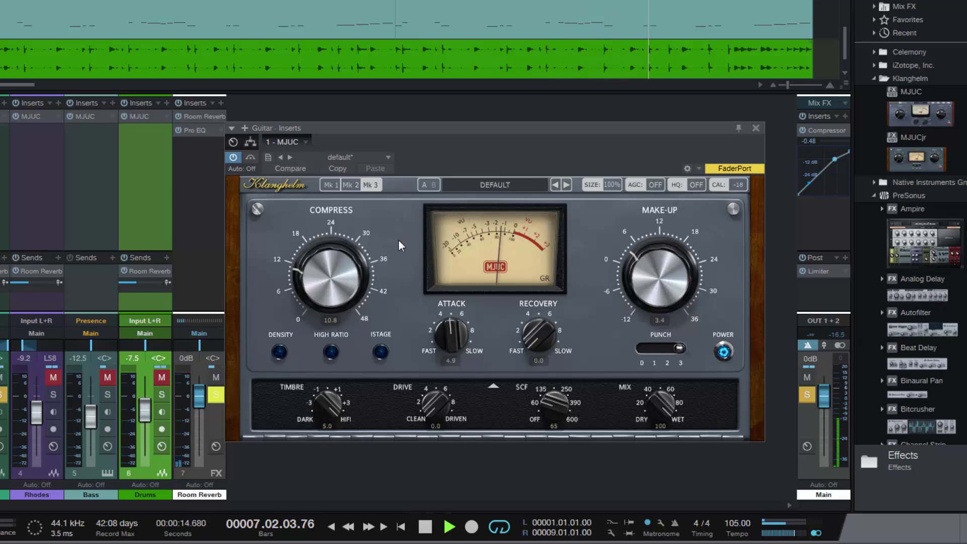
{"action": "key", "text": "space"}
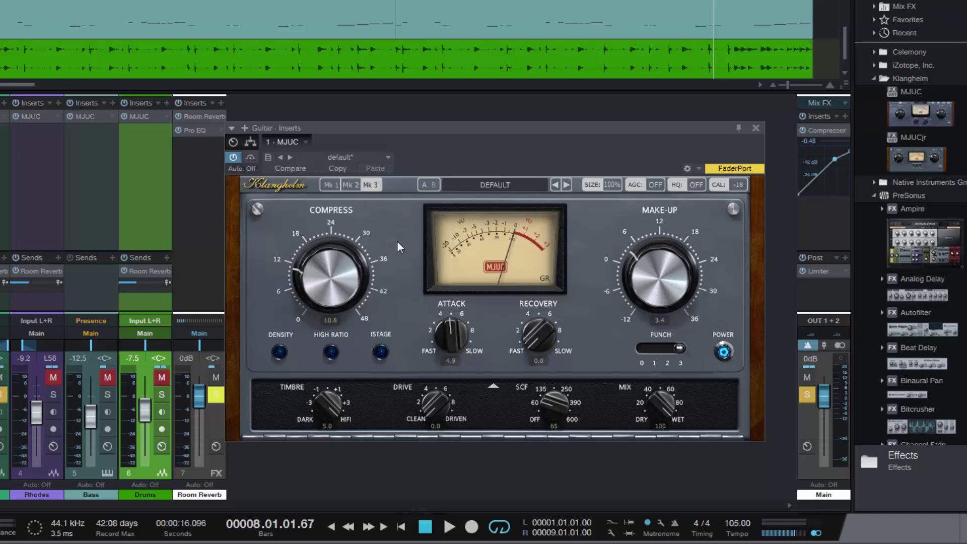
Step: Unsolo the Guitar channel and open the MJUC compressor on the Drums channel in place of the Guitar's
{"action": "left_click", "coordinate": [754, 128]}
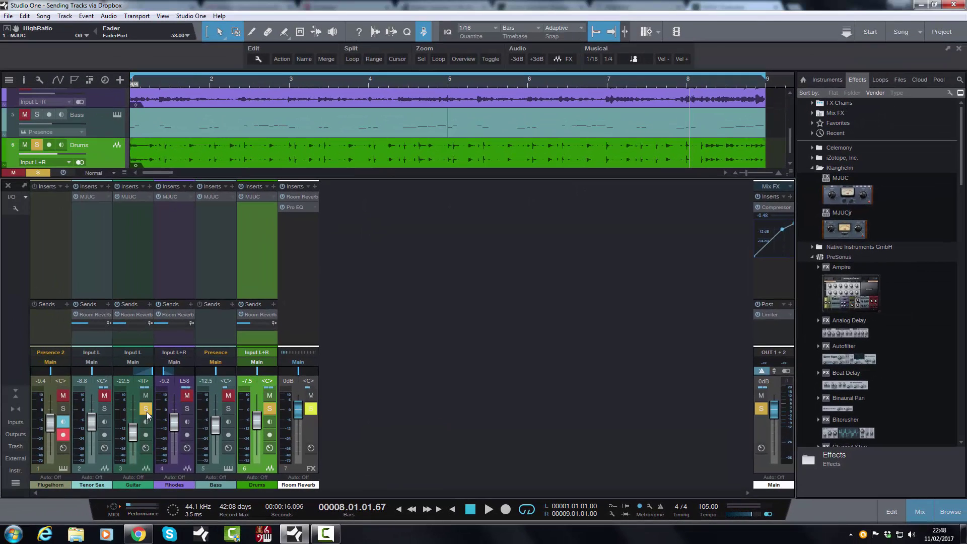
{"action": "left_click", "coordinate": [145, 408]}
{"action": "left_click", "coordinate": [273, 194]}
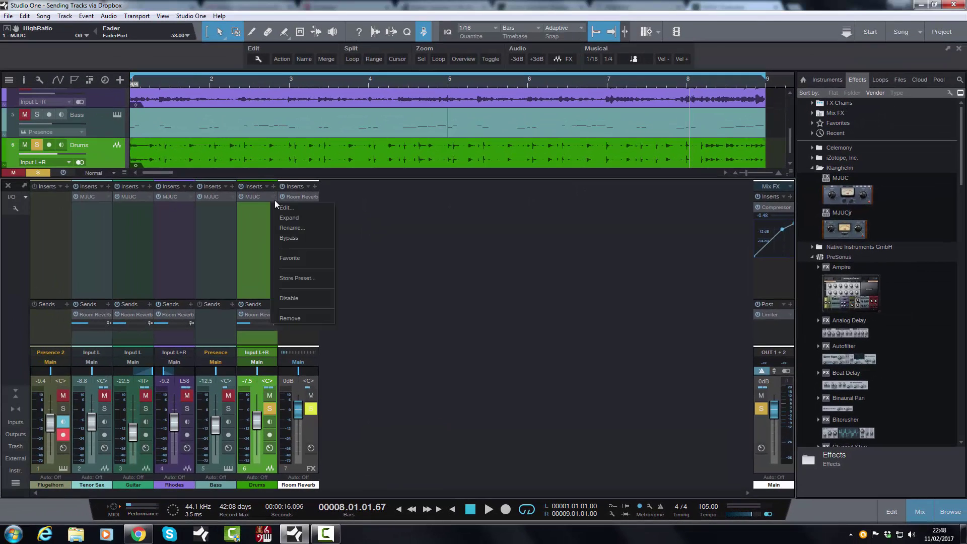
{"action": "left_click", "coordinate": [277, 208]}
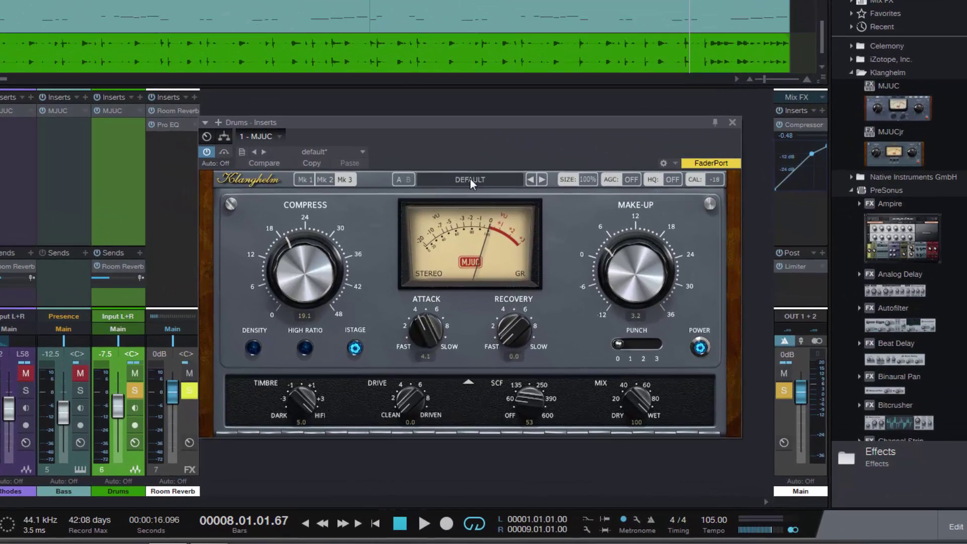
Step: Browse the compressor's Drums factory presets from Modern Rock Kick and load Clean Enhanced Overheads with the song playing
{"action": "left_click", "coordinate": [541, 179]}
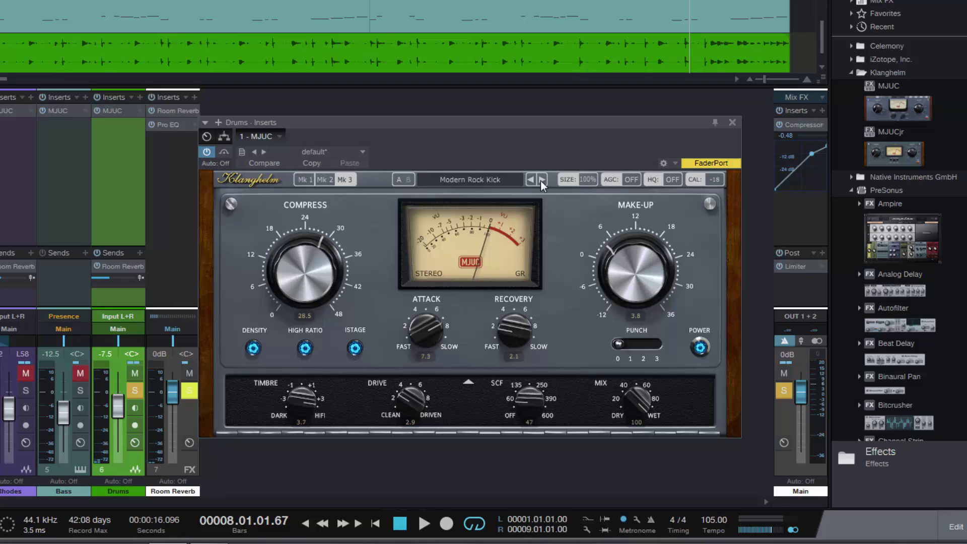
{"action": "left_click", "coordinate": [503, 180]}
{"action": "mouse_move", "coordinate": [466, 192]}
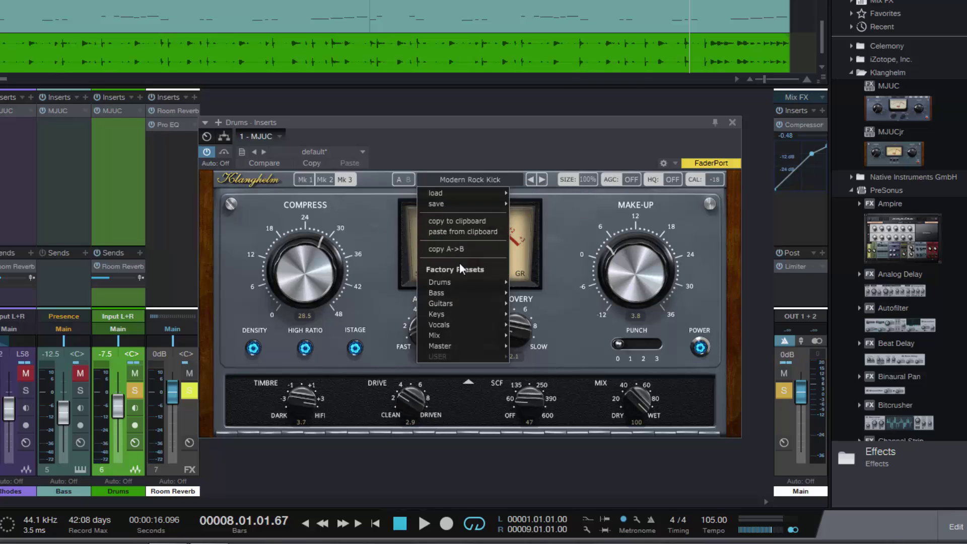
{"action": "mouse_move", "coordinate": [447, 283]}
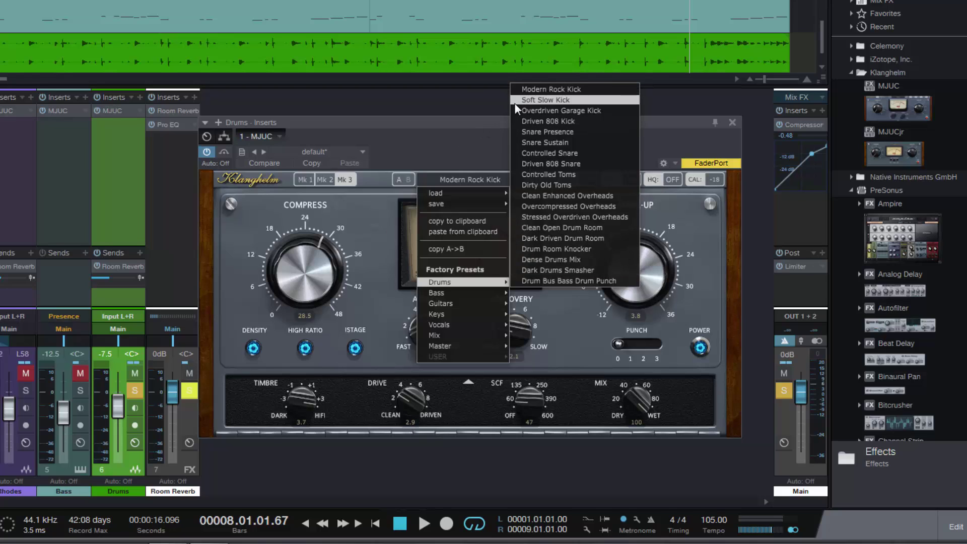
{"action": "key", "text": "space"}
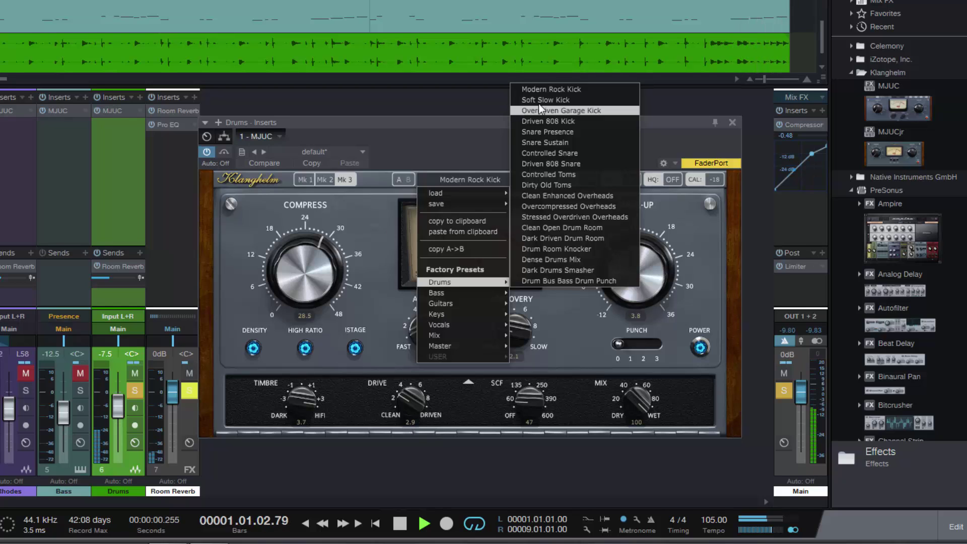
{"action": "left_click", "coordinate": [553, 196]}
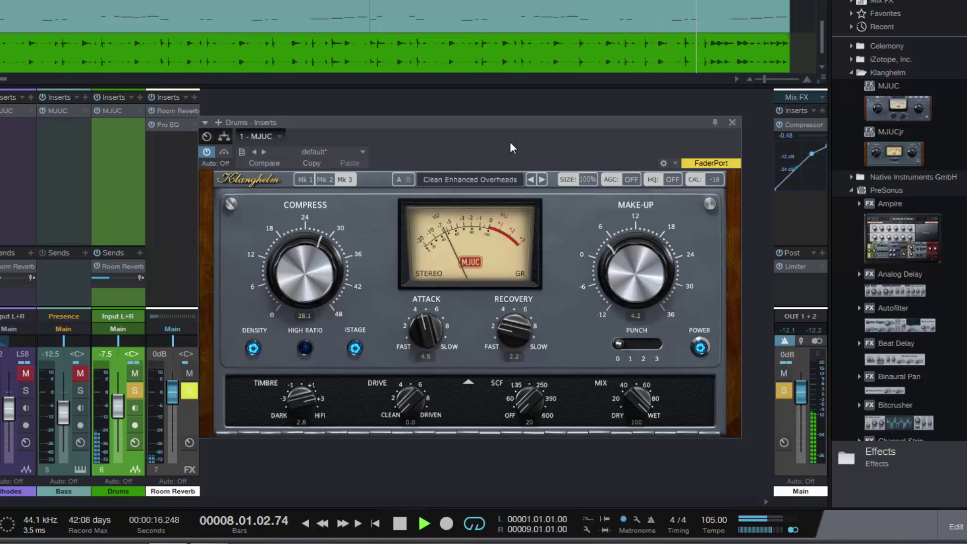
Step: Unsolo the Drums, compare their compressor switched off and on in the full mix, and solo the Drums again
{"action": "left_click", "coordinate": [138, 393]}
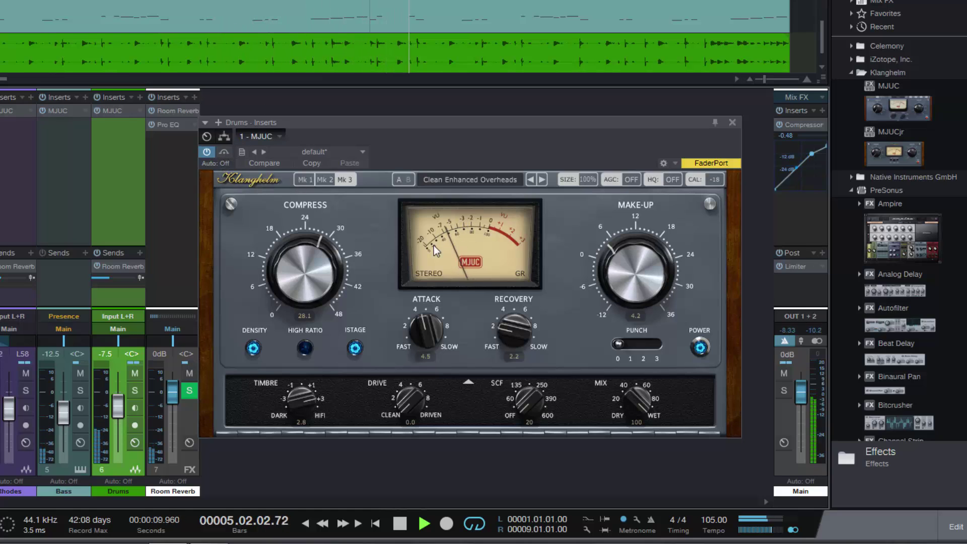
{"action": "left_click", "coordinate": [700, 348]}
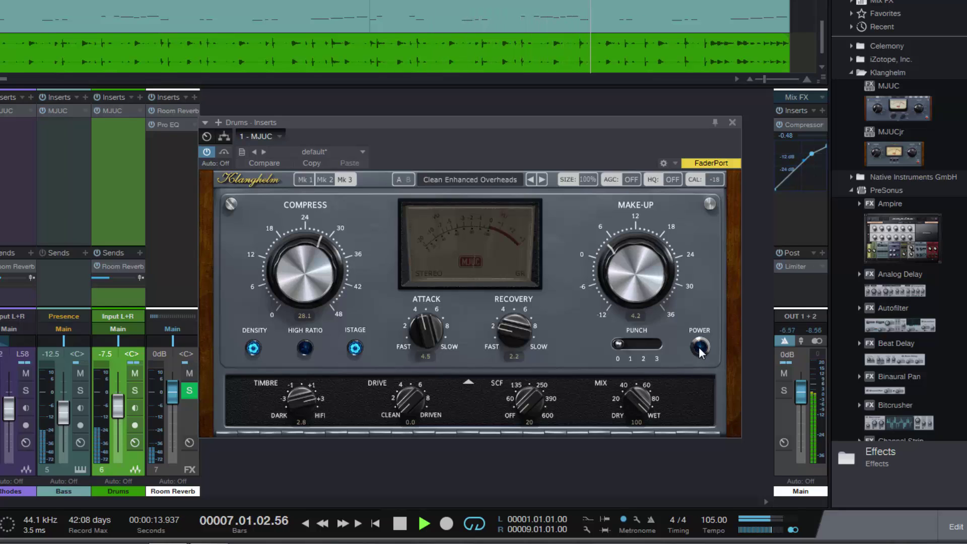
{"action": "left_click", "coordinate": [700, 351]}
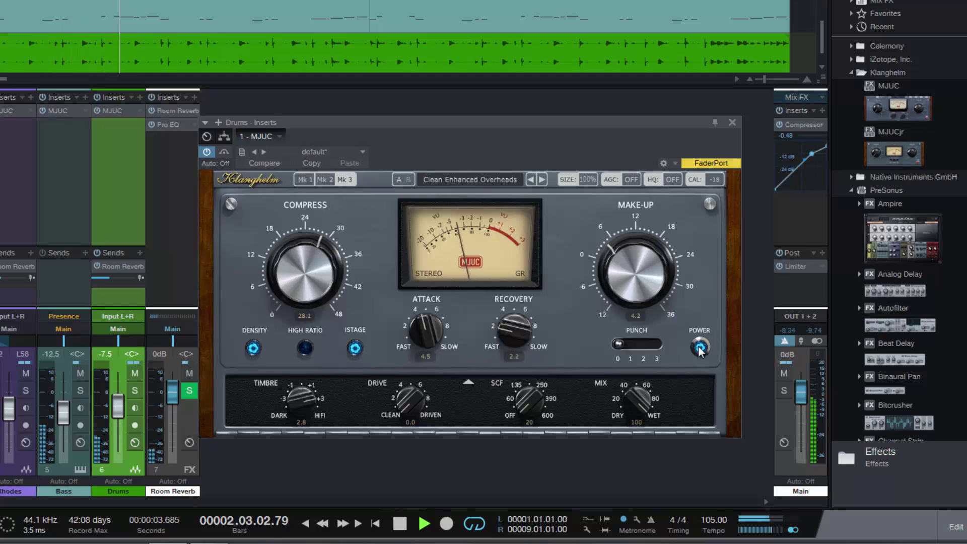
{"action": "left_click", "coordinate": [699, 349]}
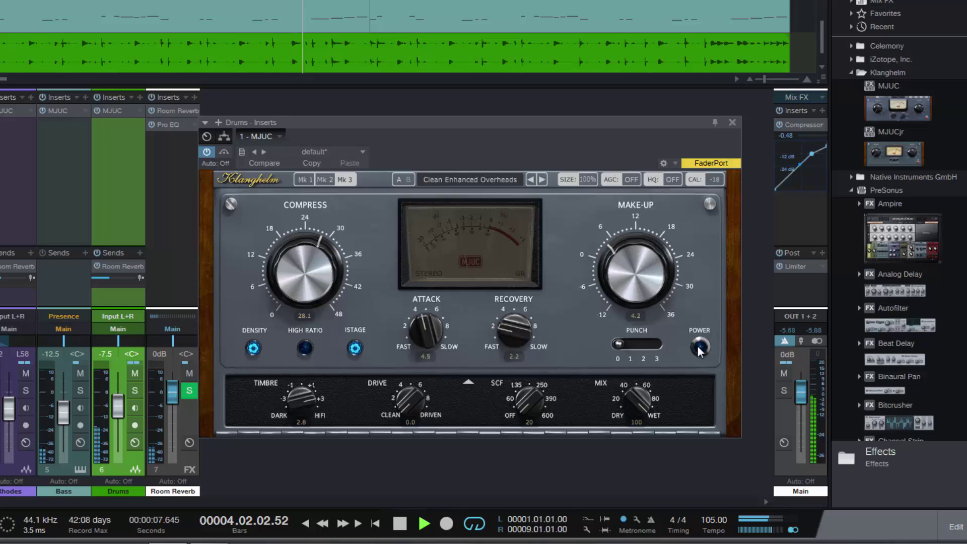
{"action": "left_click", "coordinate": [699, 349]}
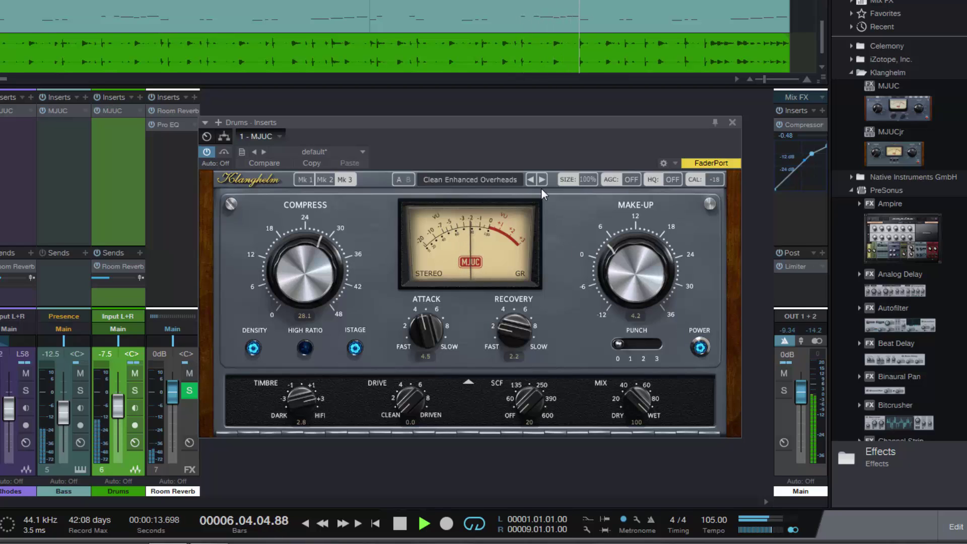
{"action": "left_click", "coordinate": [134, 390]}
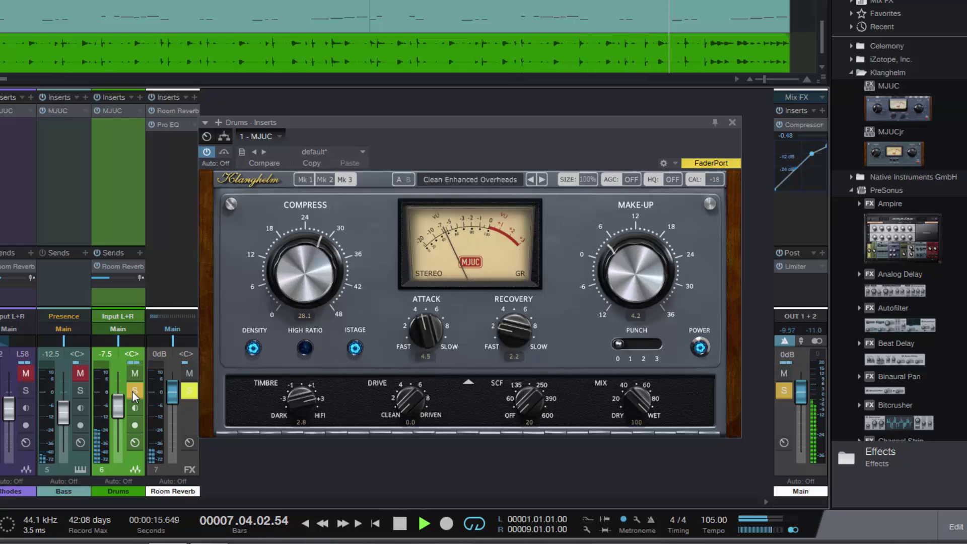
Step: Audition the Dark Drums Smasher preset on the Drums with Mix at 50, both soloed and in the full mix
{"action": "left_click", "coordinate": [510, 179]}
{"action": "mouse_move", "coordinate": [465, 280]}
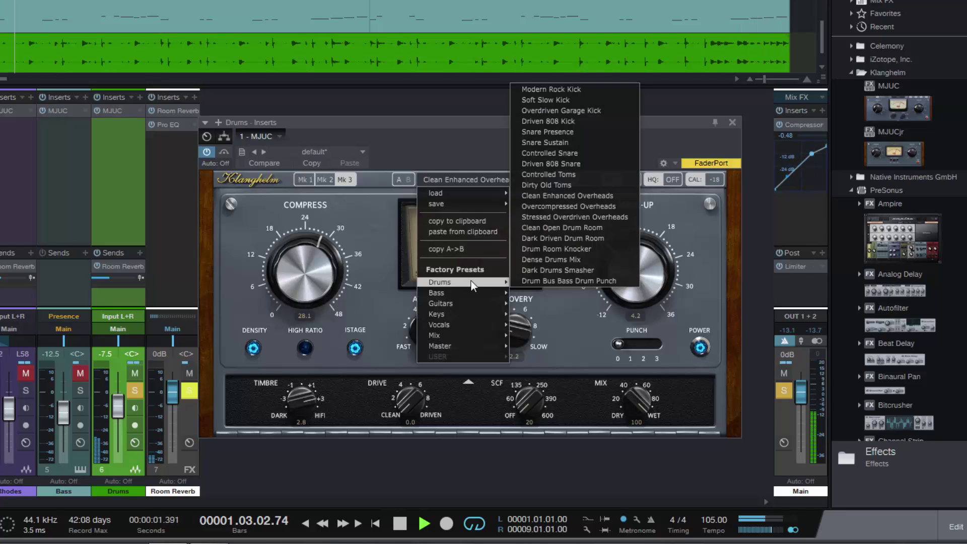
{"action": "left_click", "coordinate": [549, 271]}
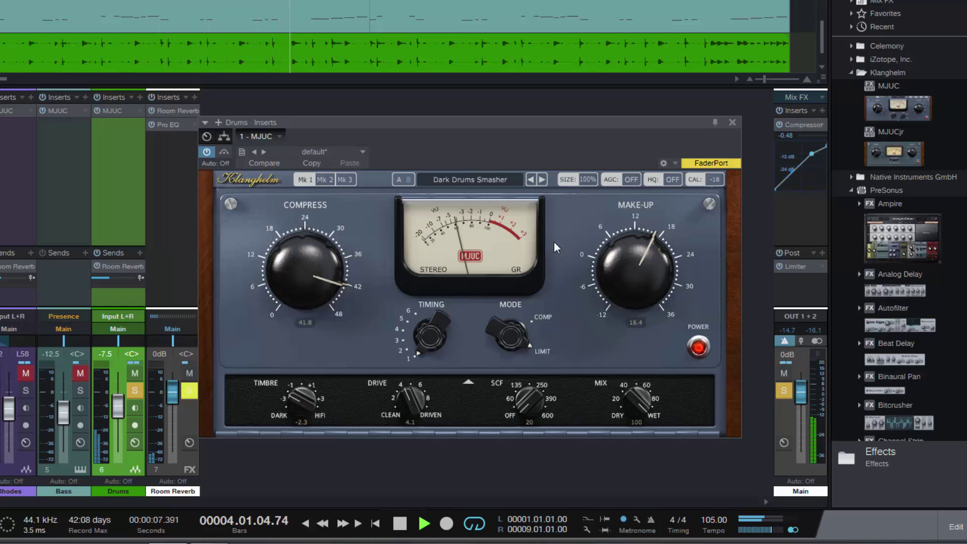
{"action": "left_click_drag", "start_coordinate": [631, 394], "coordinate": [658, 509]}
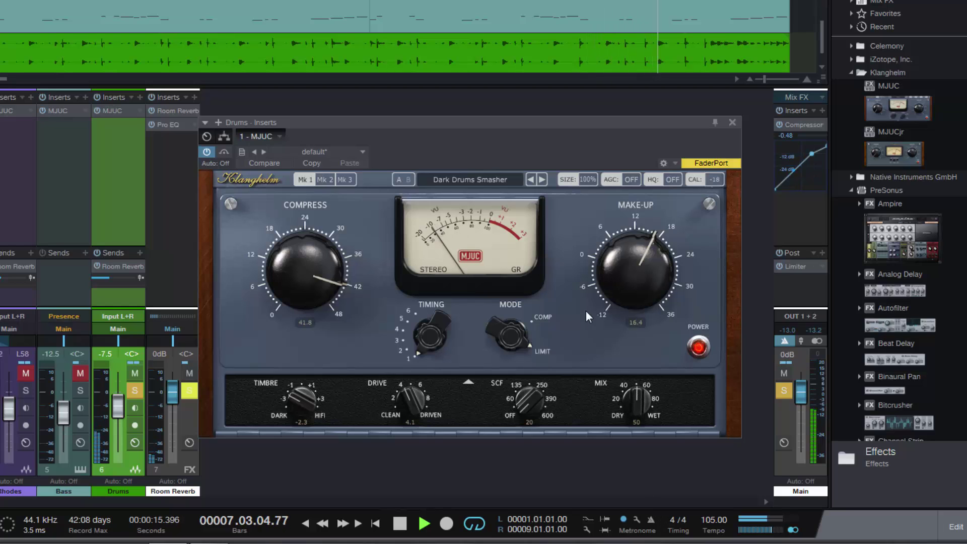
{"action": "left_click", "coordinate": [136, 391]}
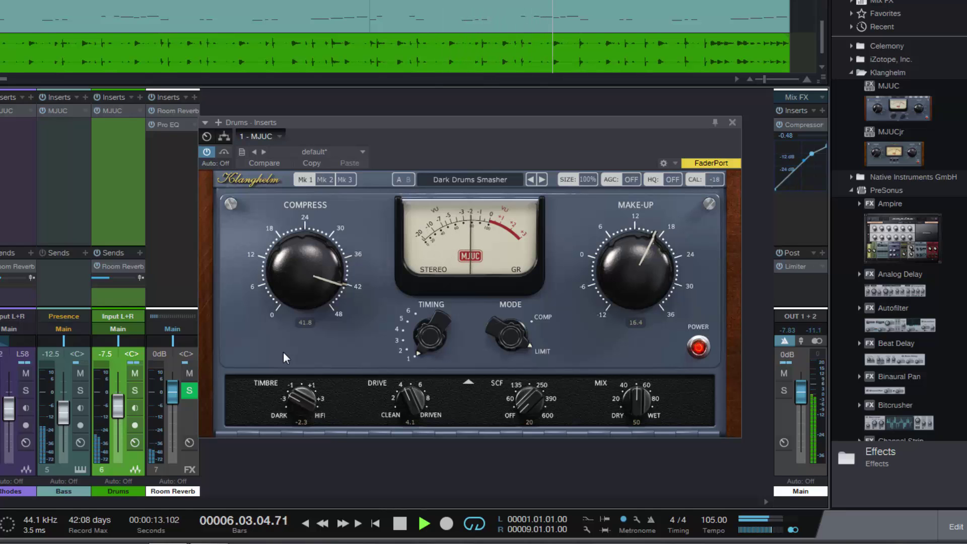
{"action": "left_click", "coordinate": [134, 391]}
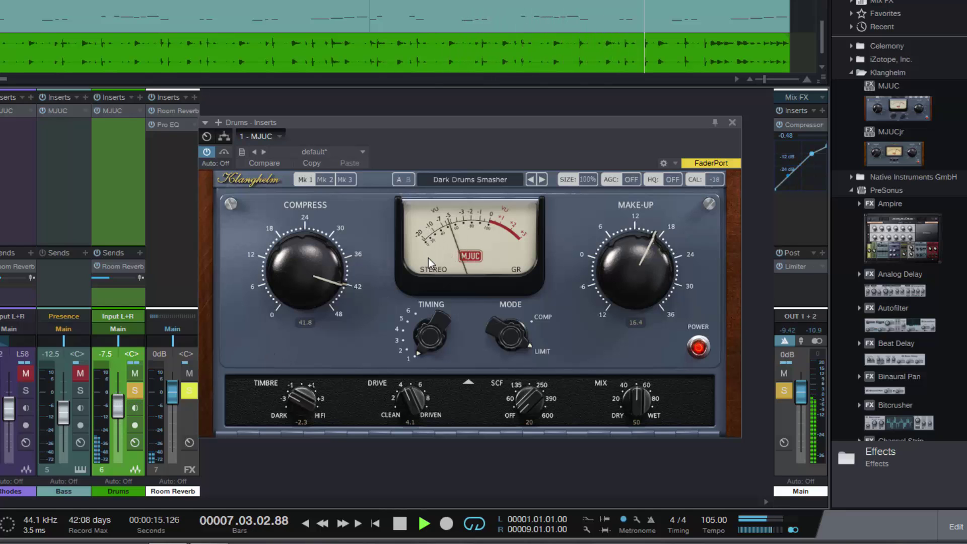
Step: Load the Dense Drums Mix factory preset on the Drums compressor
{"action": "left_click", "coordinate": [510, 179]}
{"action": "mouse_move", "coordinate": [470, 285]}
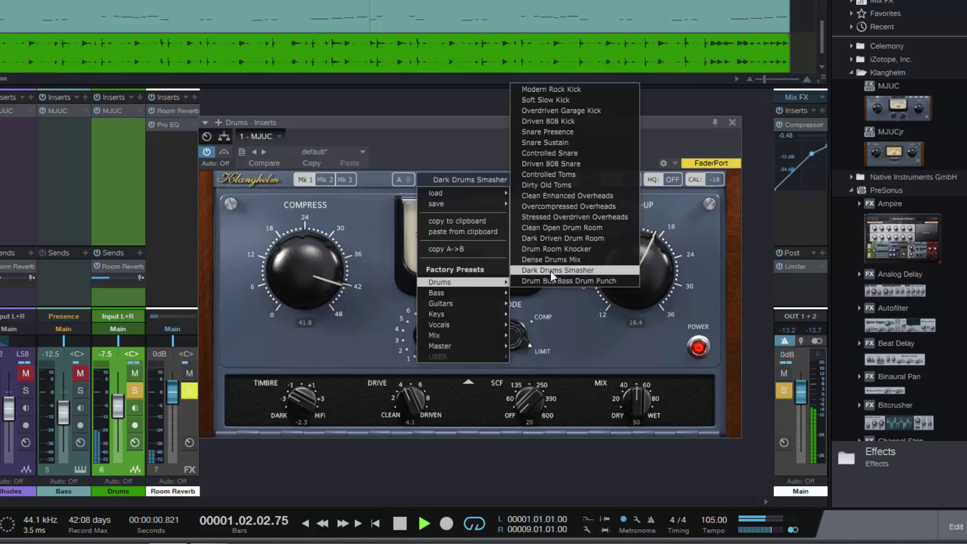
{"action": "left_click", "coordinate": [555, 259]}
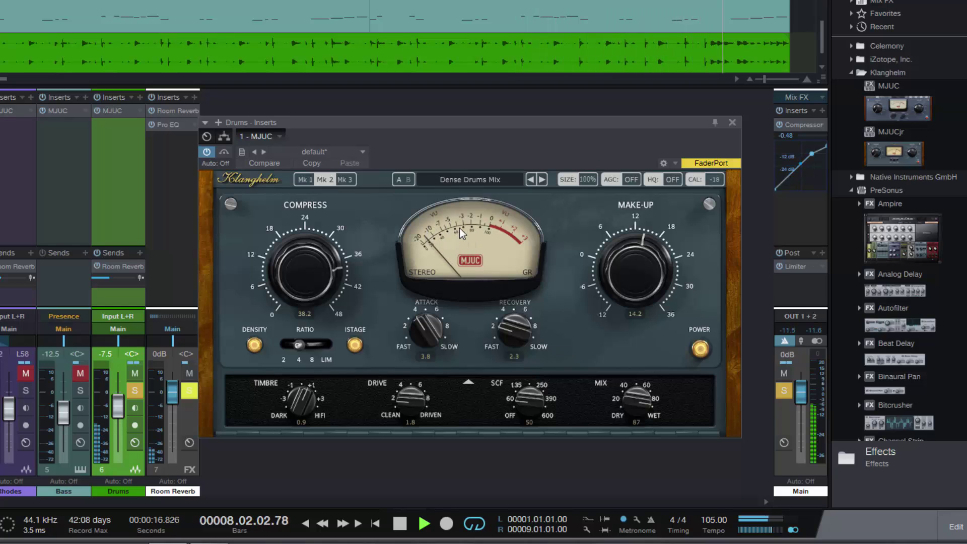
Step: Load the Drum Room Knocker factory preset on the Drums compressor and set its Mix to 60
{"action": "left_click", "coordinate": [516, 179]}
{"action": "mouse_move", "coordinate": [461, 283]}
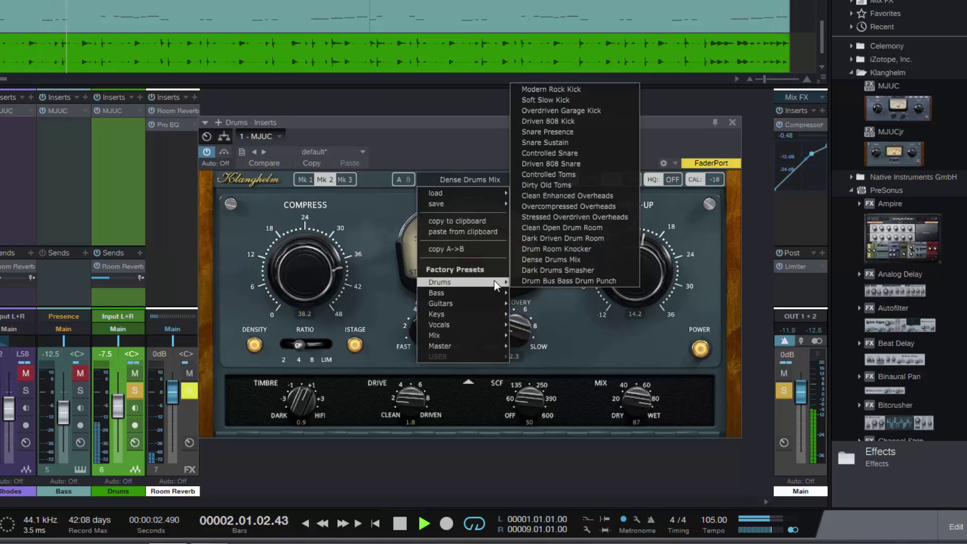
{"action": "left_click", "coordinate": [560, 247]}
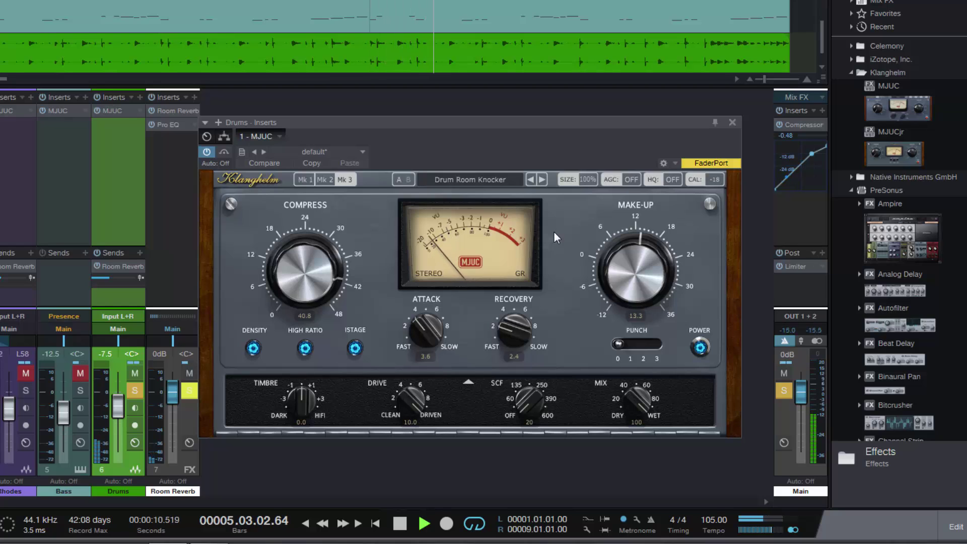
{"action": "left_click_drag", "start_coordinate": [639, 397], "coordinate": [641, 492]}
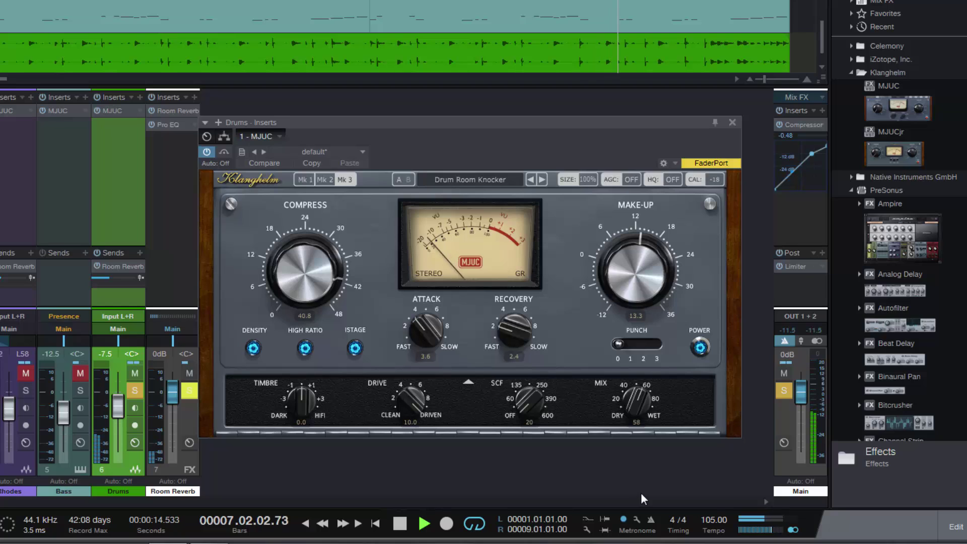
Step: Unsolo the Drums to hear Drum Room Knocker in the full mix, solo them again, and stop playback
{"action": "left_click", "coordinate": [134, 391]}
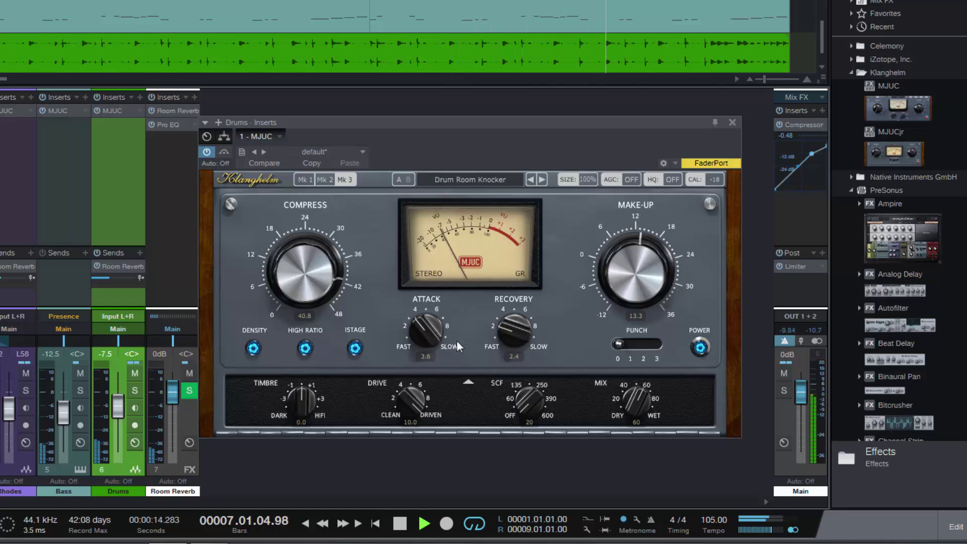
{"action": "left_click", "coordinate": [135, 389]}
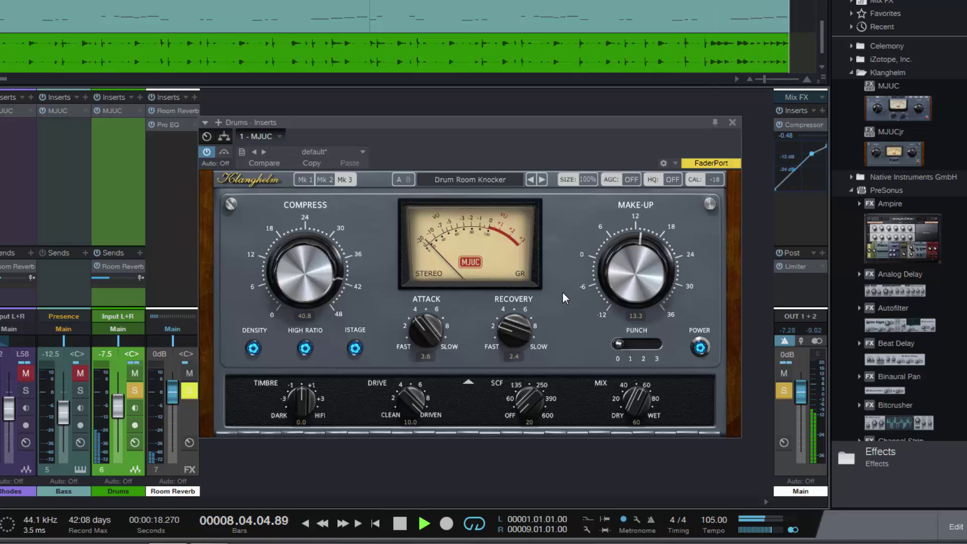
{"action": "key", "text": "space"}
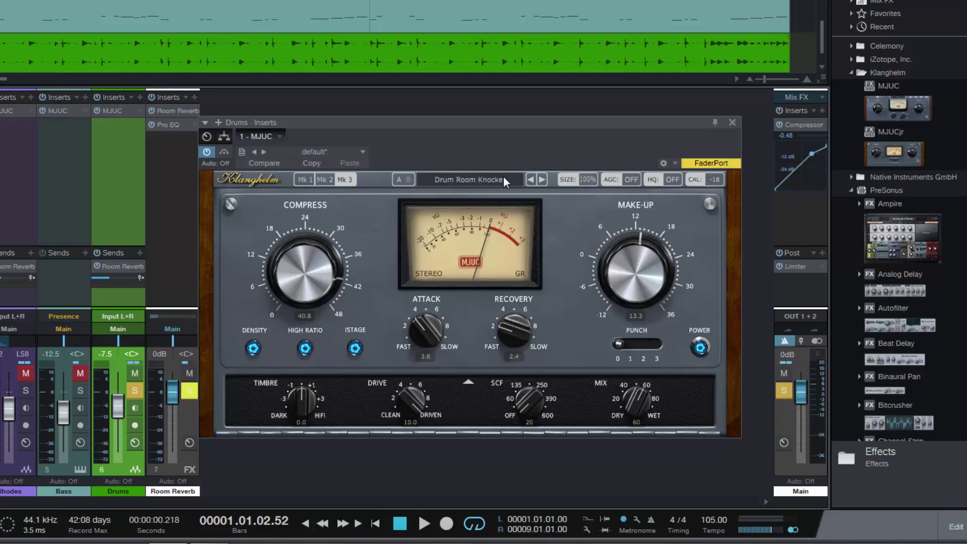
{"action": "left_click", "coordinate": [519, 180]}
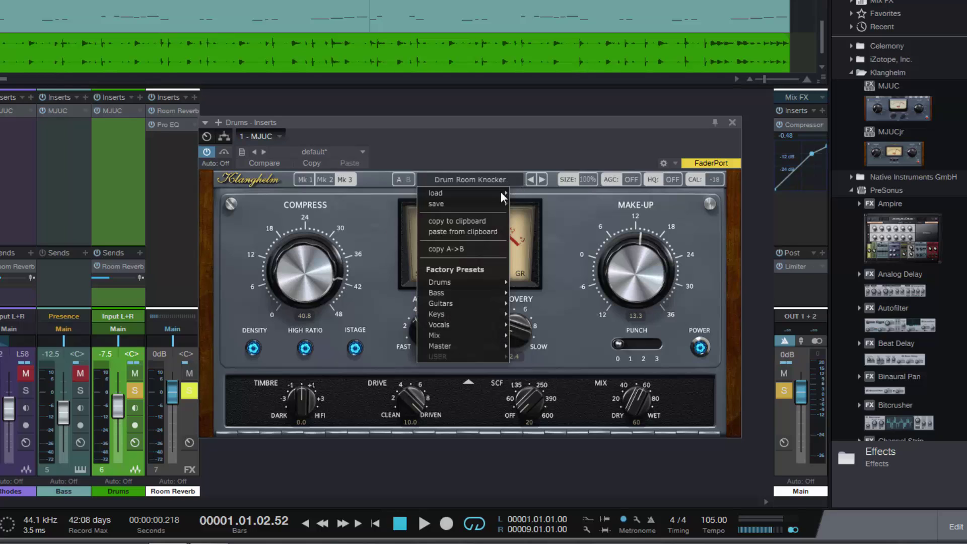
{"action": "mouse_move", "coordinate": [454, 282]}
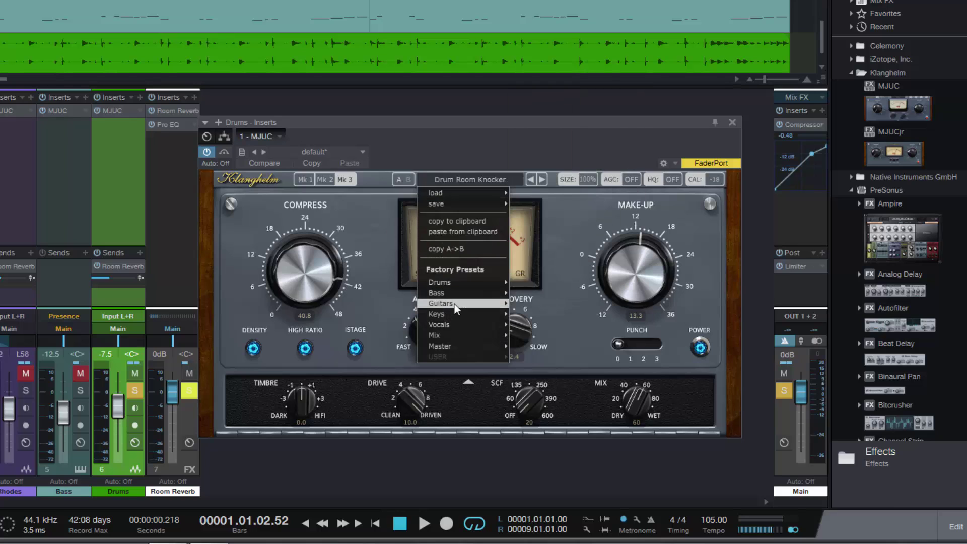
{"action": "mouse_move", "coordinate": [455, 304]}
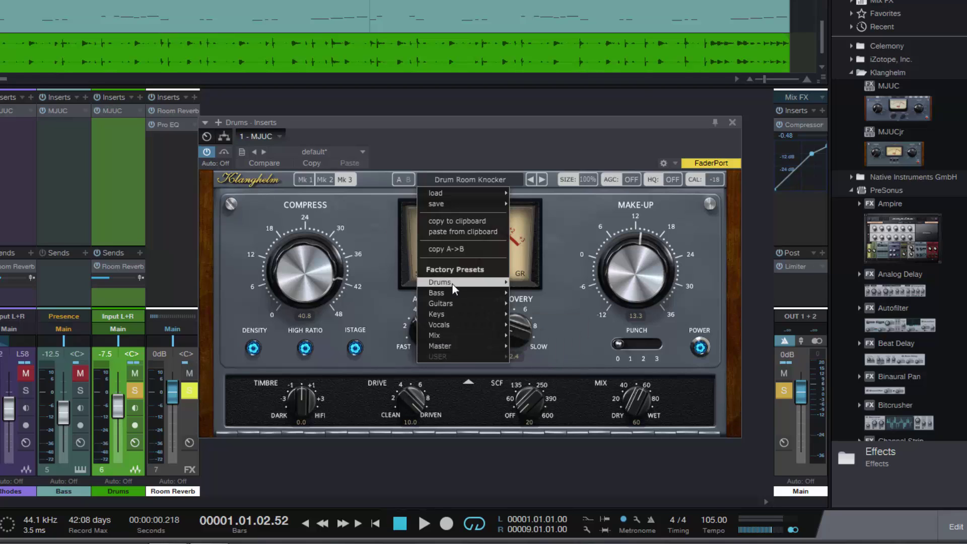
{"action": "mouse_move", "coordinate": [461, 201]}
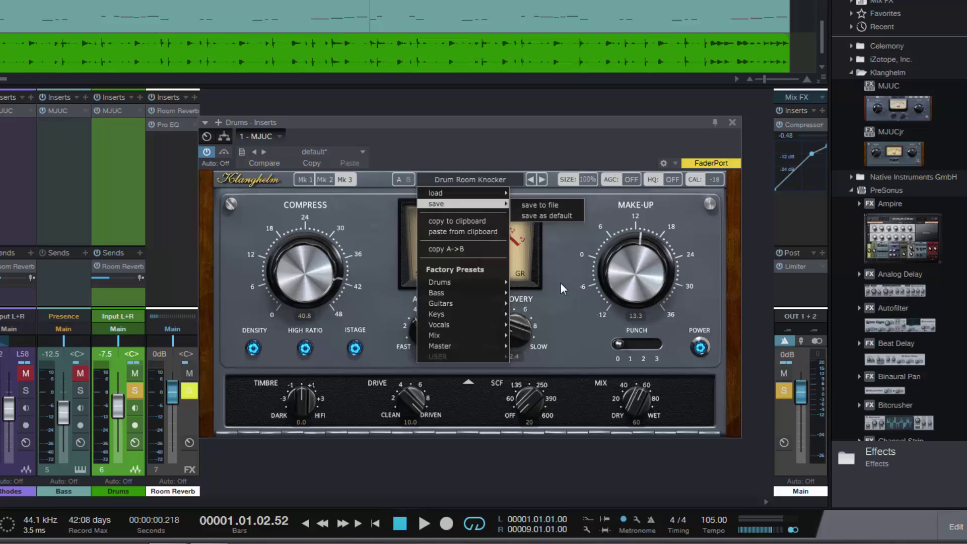
{"action": "left_click", "coordinate": [568, 320]}
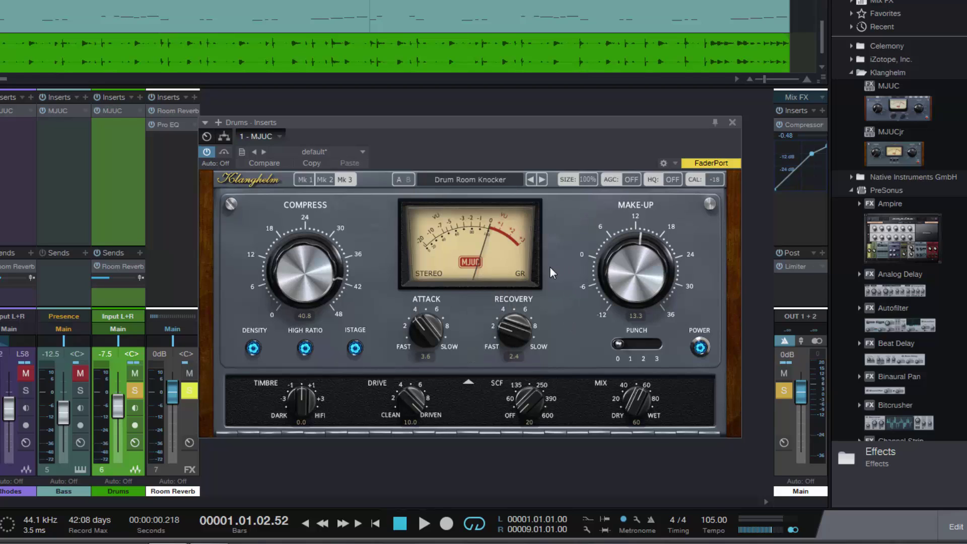
Step: Close the Drums compressor, open the one on the Rhodes channel, and load its Wurli preset from the Keys presets
{"action": "left_click", "coordinate": [732, 123]}
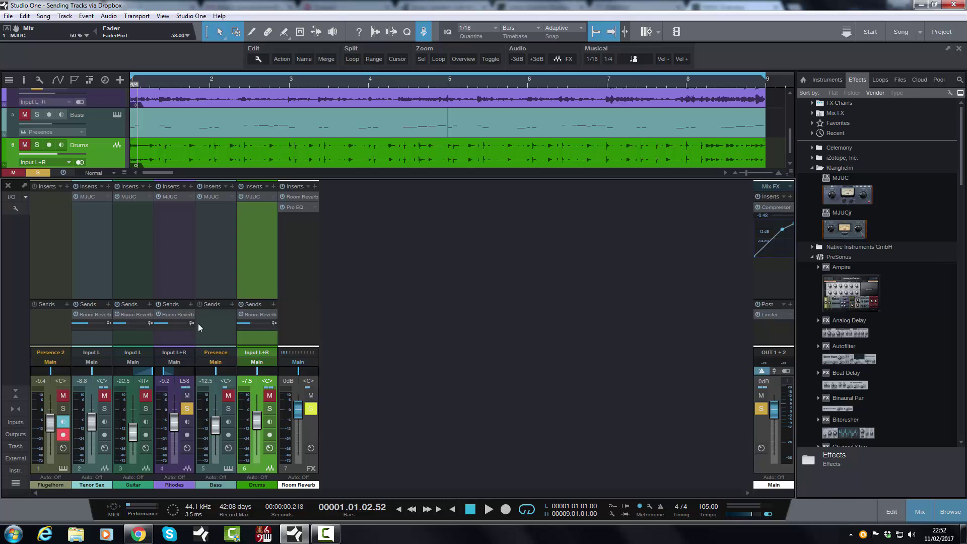
{"action": "left_click", "coordinate": [190, 197]}
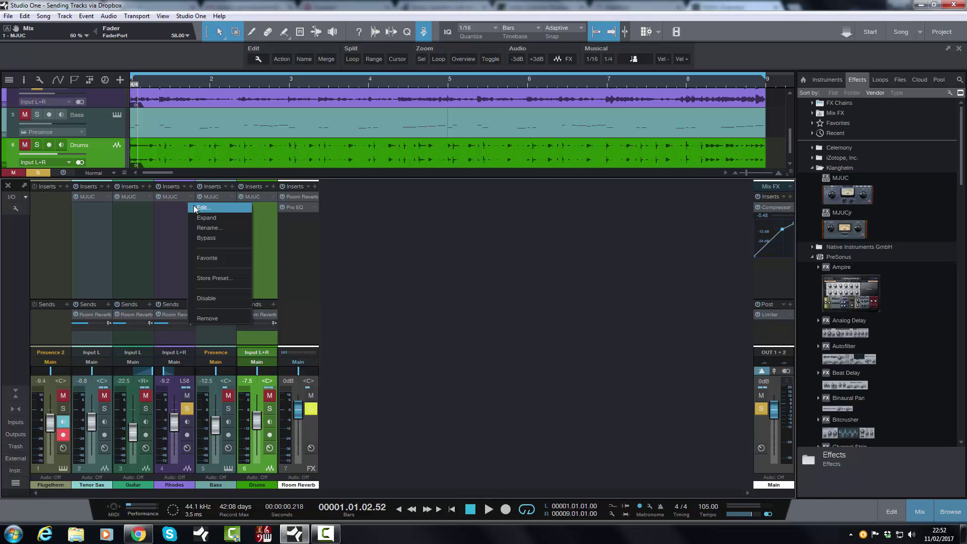
{"action": "left_click", "coordinate": [212, 208]}
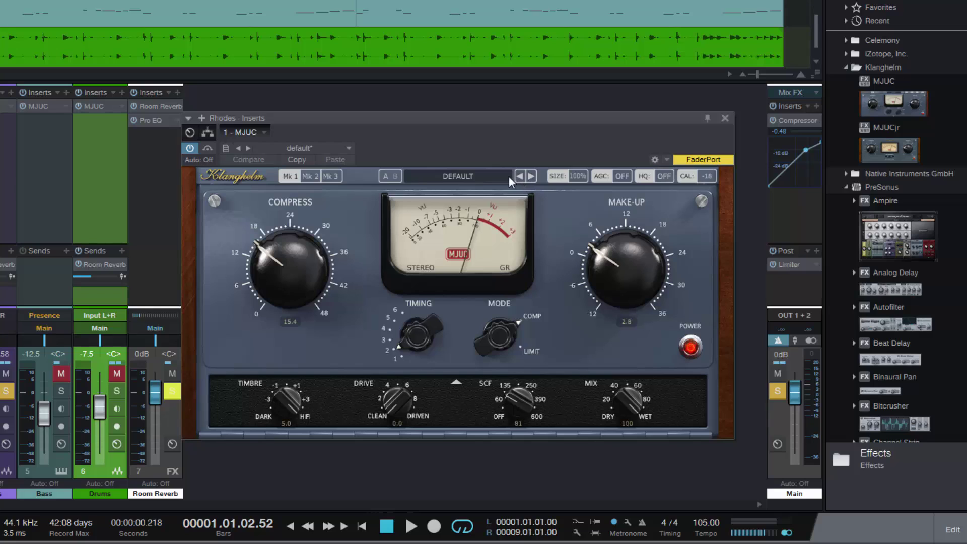
{"action": "left_click", "coordinate": [508, 176]}
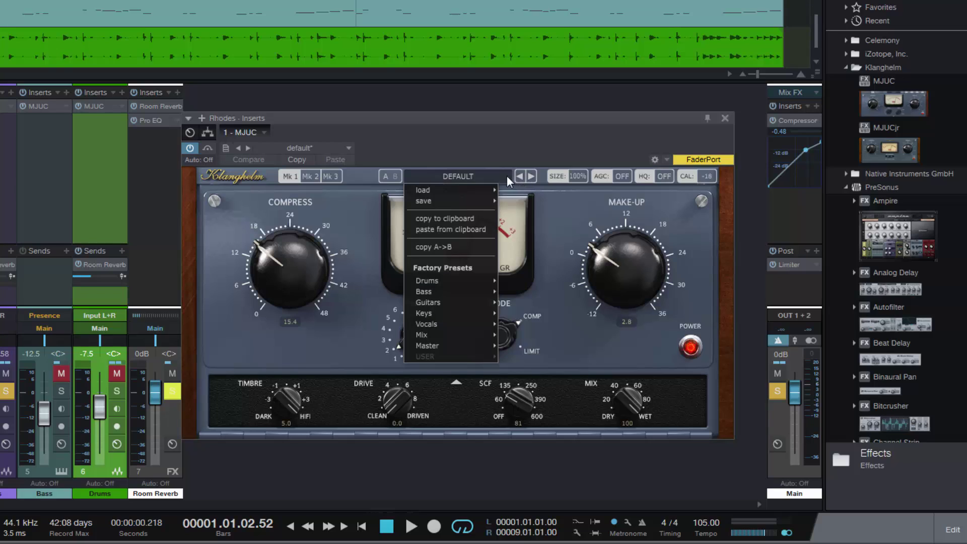
{"action": "mouse_move", "coordinate": [446, 315]}
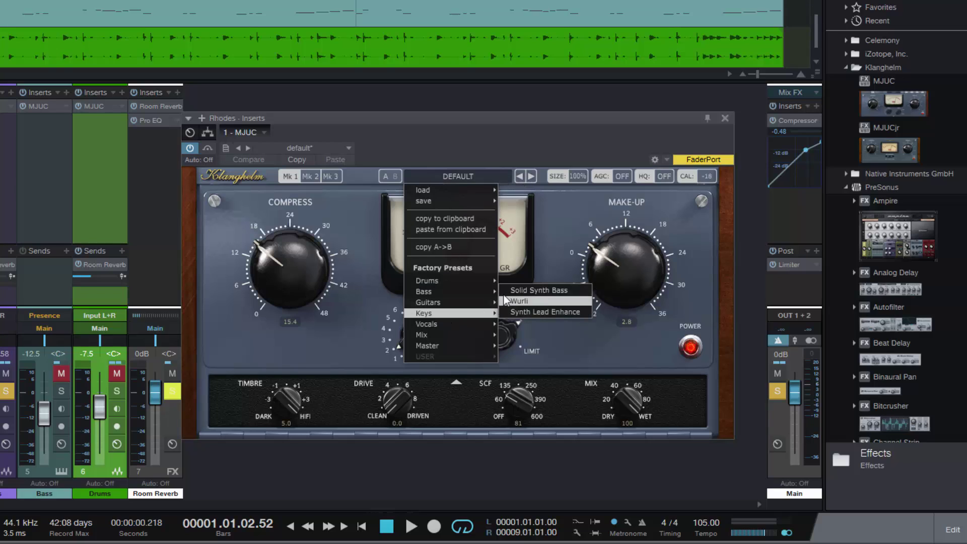
{"action": "left_click", "coordinate": [516, 301]}
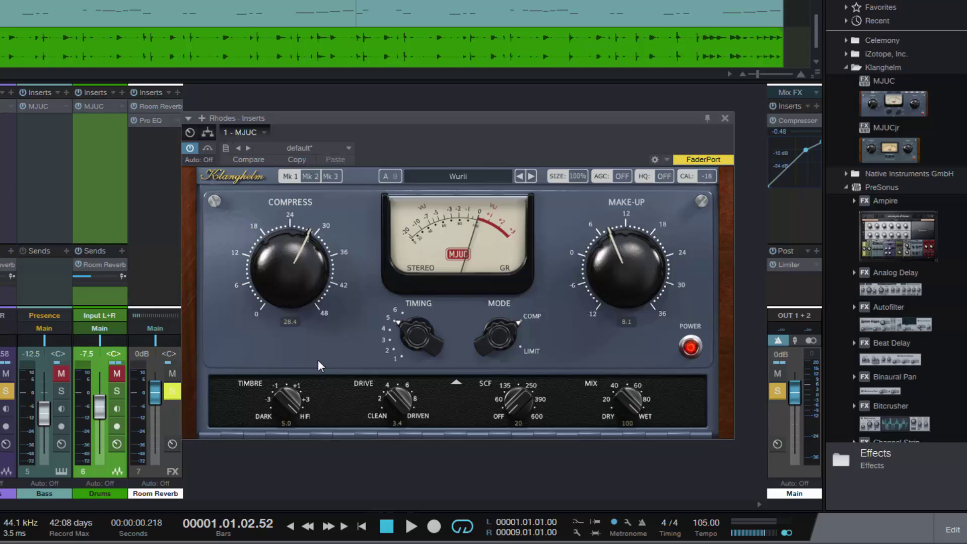
Step: Play the song, compare the Rhodes compressor switched off and on, and unsolo the Rhodes to hear it in the full mix
{"action": "key", "text": "space"}
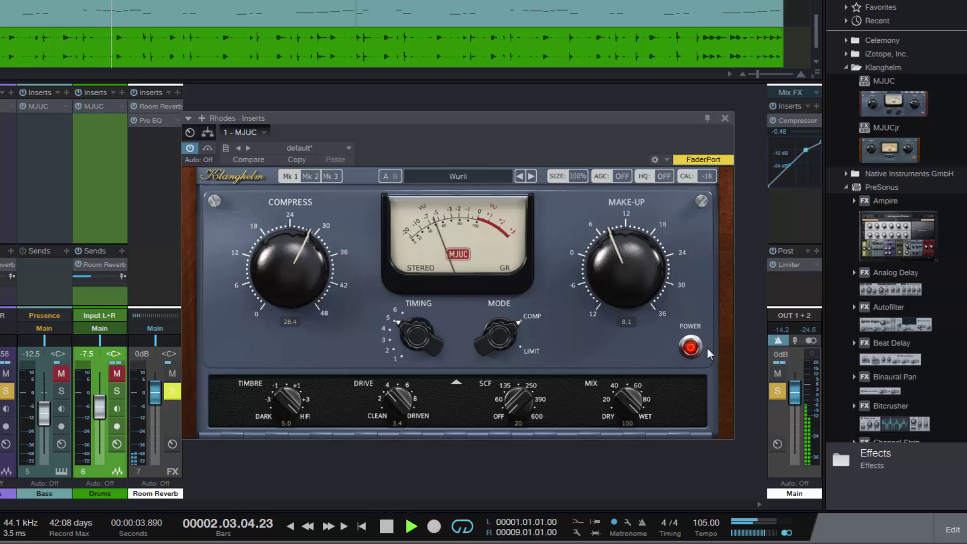
{"action": "left_click", "coordinate": [692, 347]}
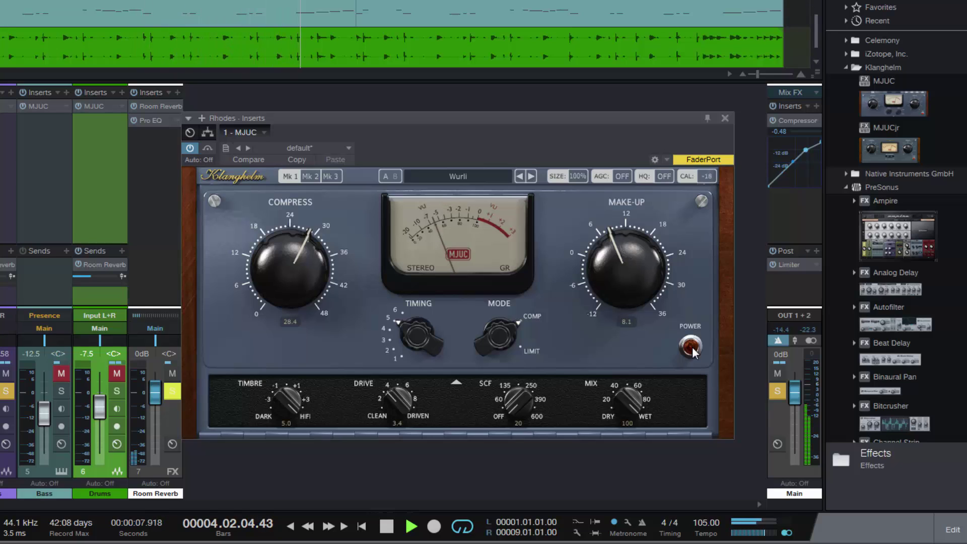
{"action": "left_click", "coordinate": [691, 347]}
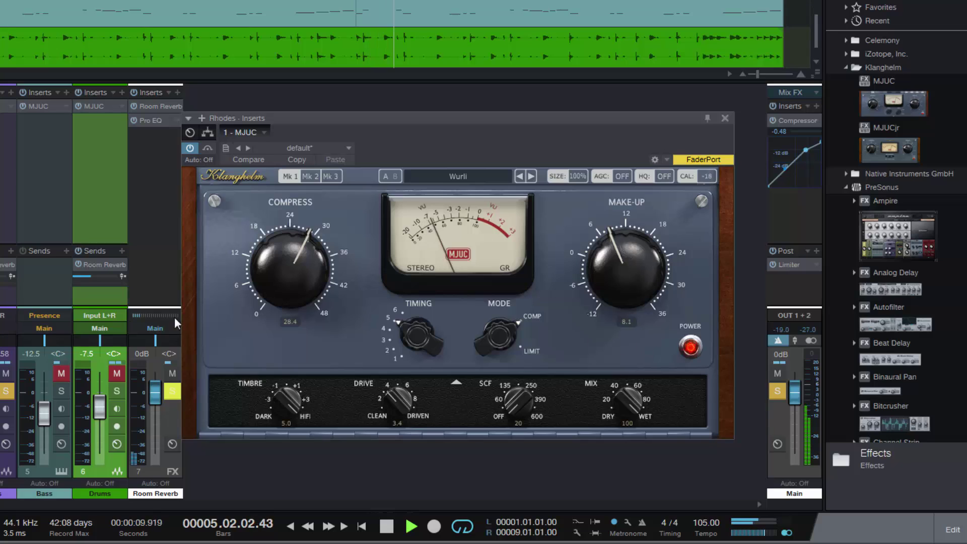
{"action": "left_click", "coordinate": [6, 392]}
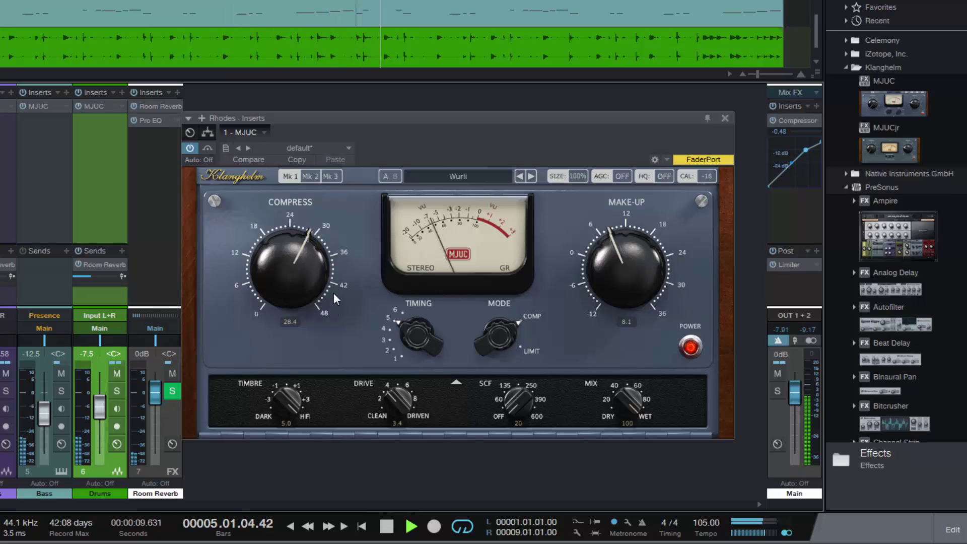
Step: Close the Rhodes compressor, solo the Tenor Sax channel, and open its MJUC compressor
{"action": "left_click", "coordinate": [724, 119]}
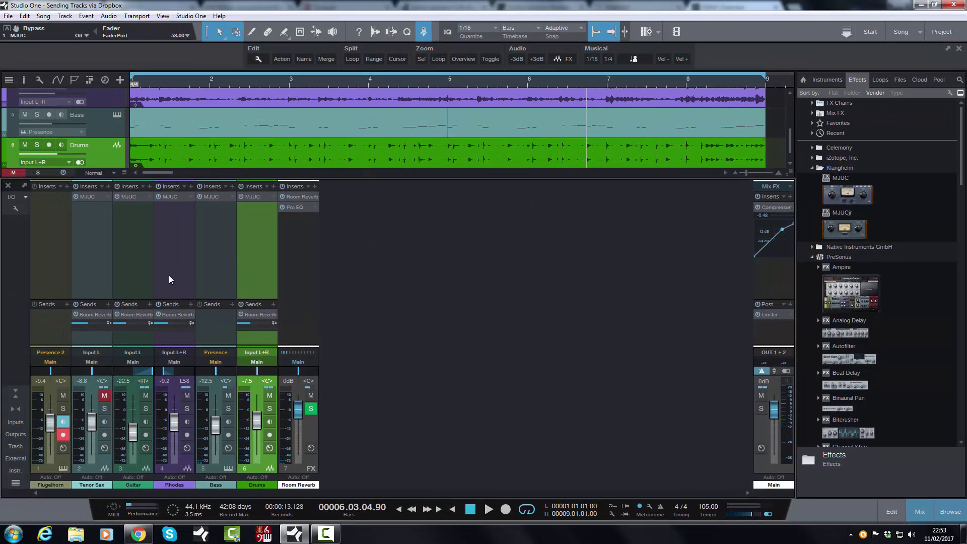
{"action": "left_click", "coordinate": [104, 409]}
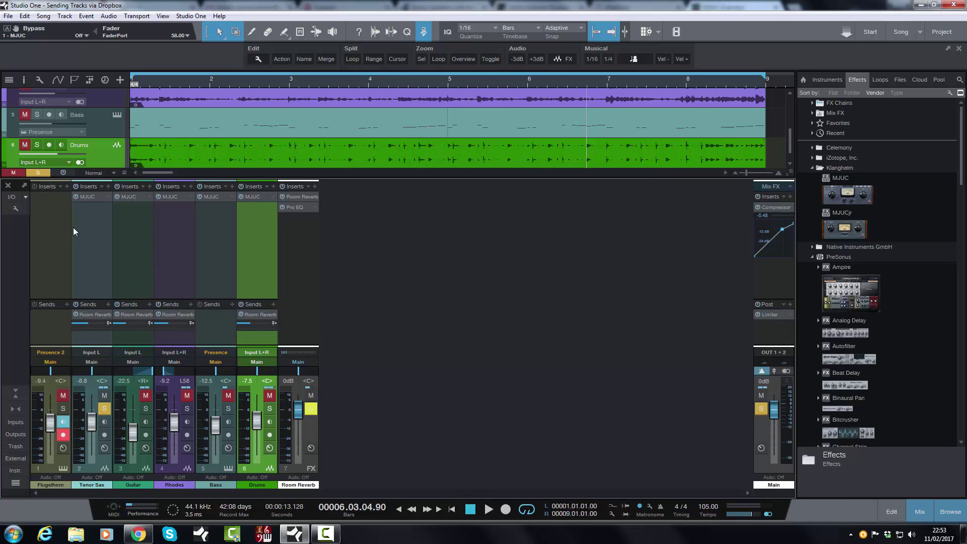
{"action": "left_click", "coordinate": [108, 197]}
{"action": "left_click", "coordinate": [108, 205]}
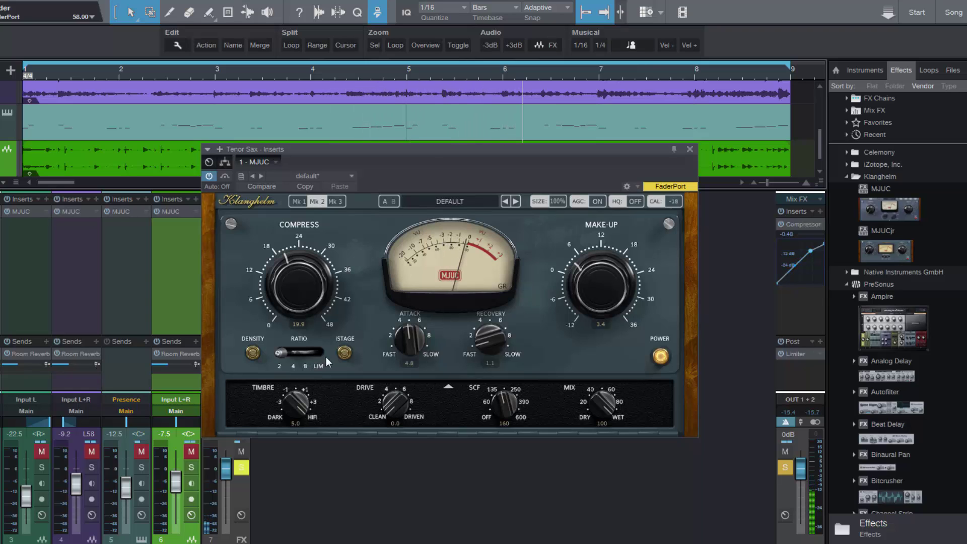
Step: Audition the Tenor Sax compressor with Drive at 7.0 and 7.8, and turn Drive back down
{"action": "left_click_drag", "start_coordinate": [386, 407], "coordinate": [412, 258]}
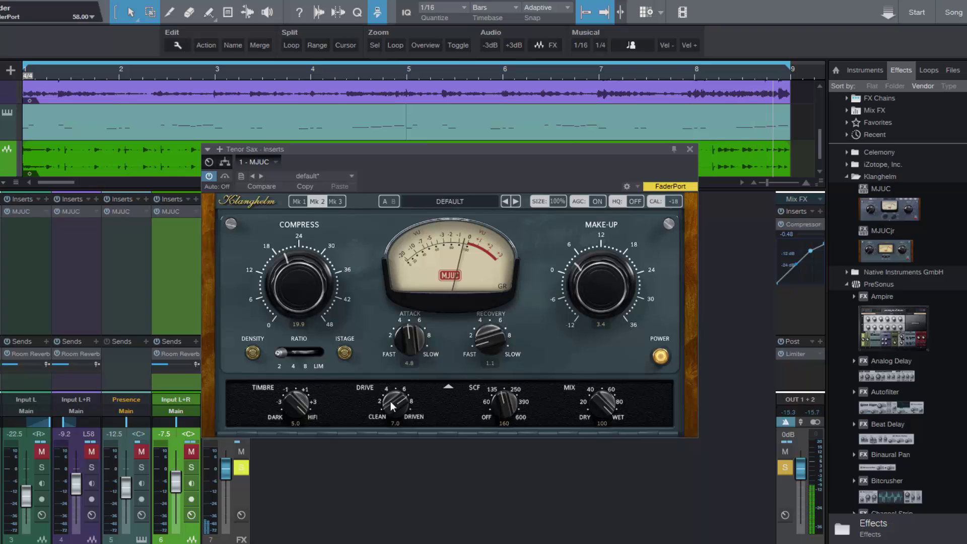
{"action": "left_click_drag", "start_coordinate": [391, 401], "coordinate": [394, 391]}
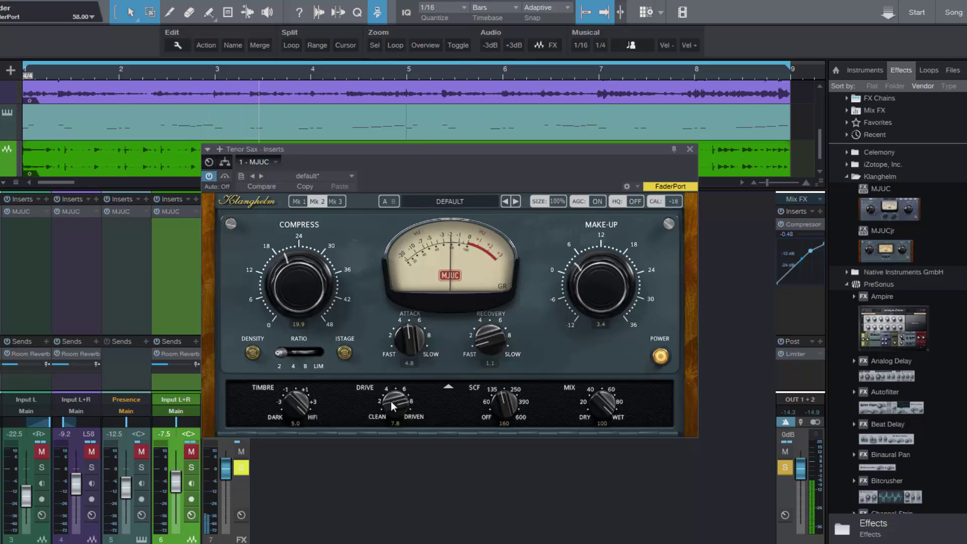
{"action": "left_click_drag", "start_coordinate": [387, 402], "coordinate": [444, 534]}
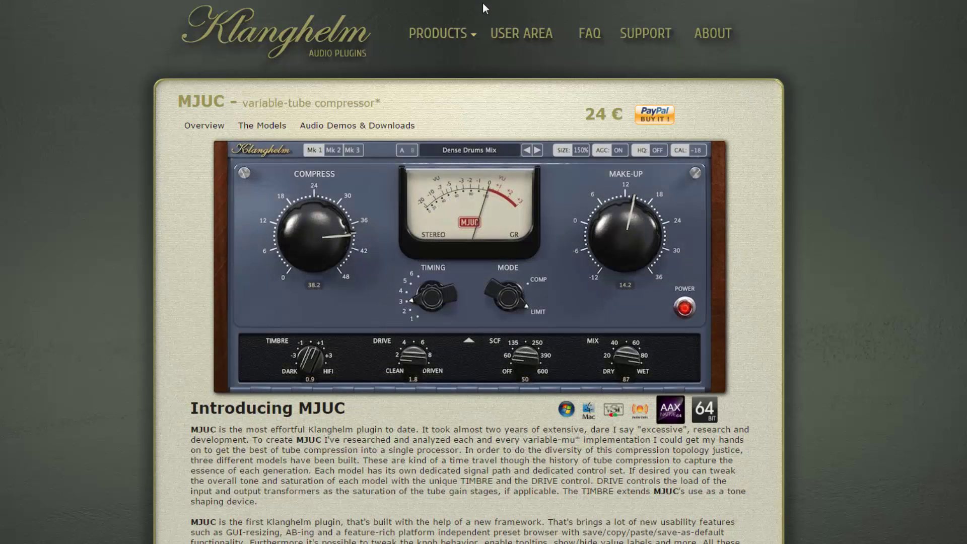
Step: Open the MJUC jr. variable-mu compressor page among the freeware products on the Klanghelm website
{"action": "mouse_move", "coordinate": [475, 36]}
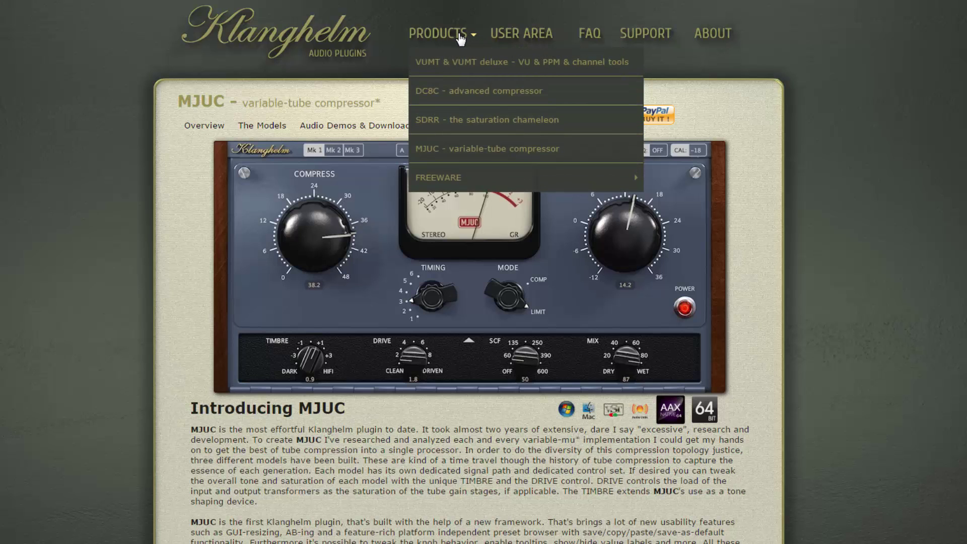
{"action": "mouse_move", "coordinate": [436, 184]}
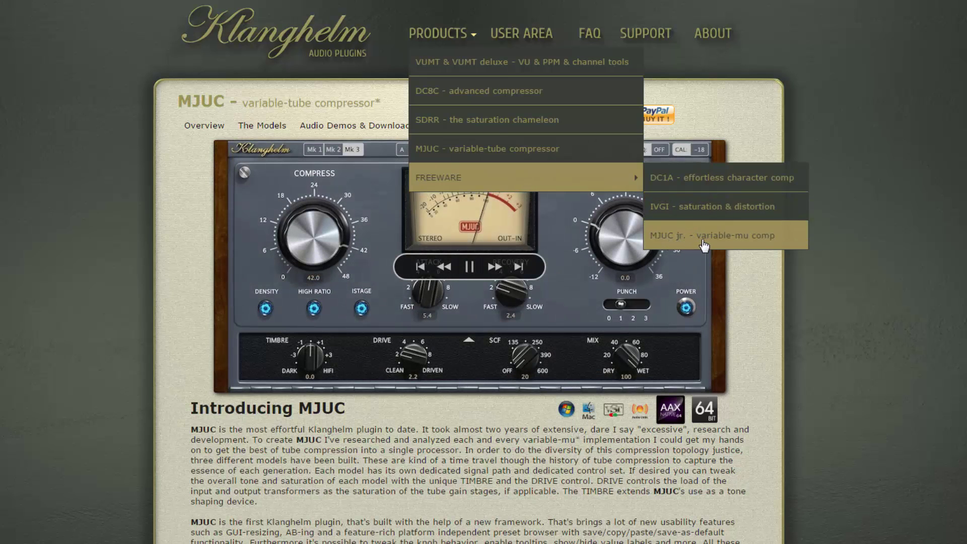
{"action": "left_click", "coordinate": [704, 246]}
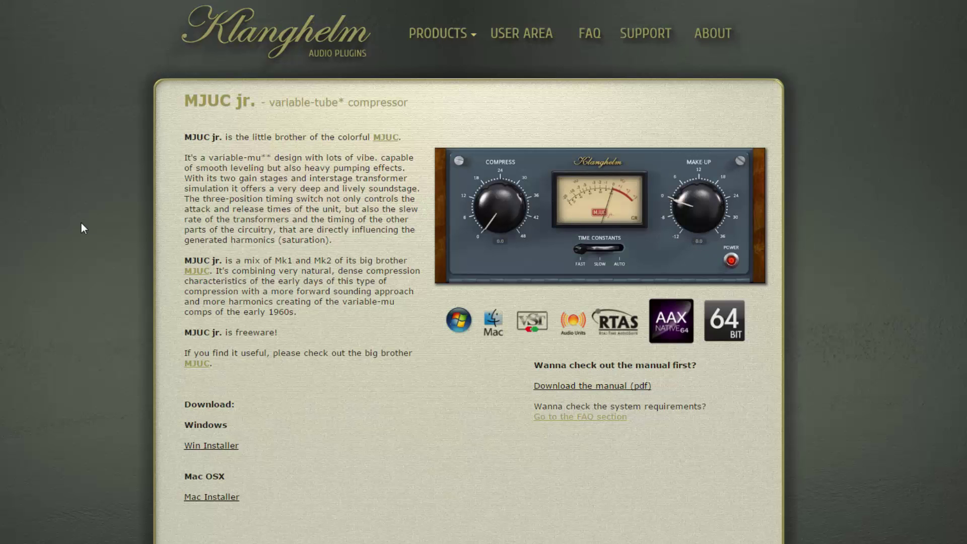